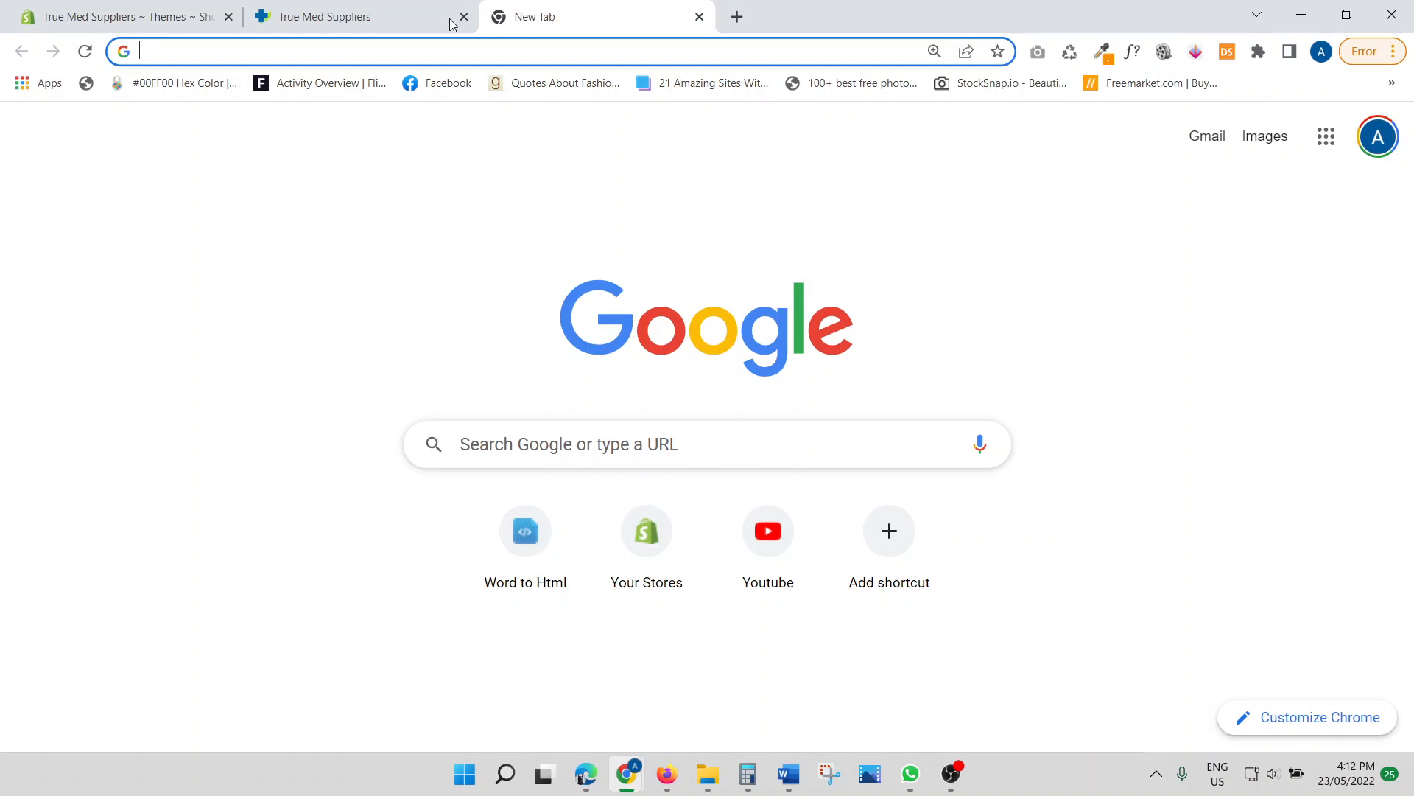
Switch to the True Med Suppliers tab in Chrome and bring that browser window forward
click(359, 15)
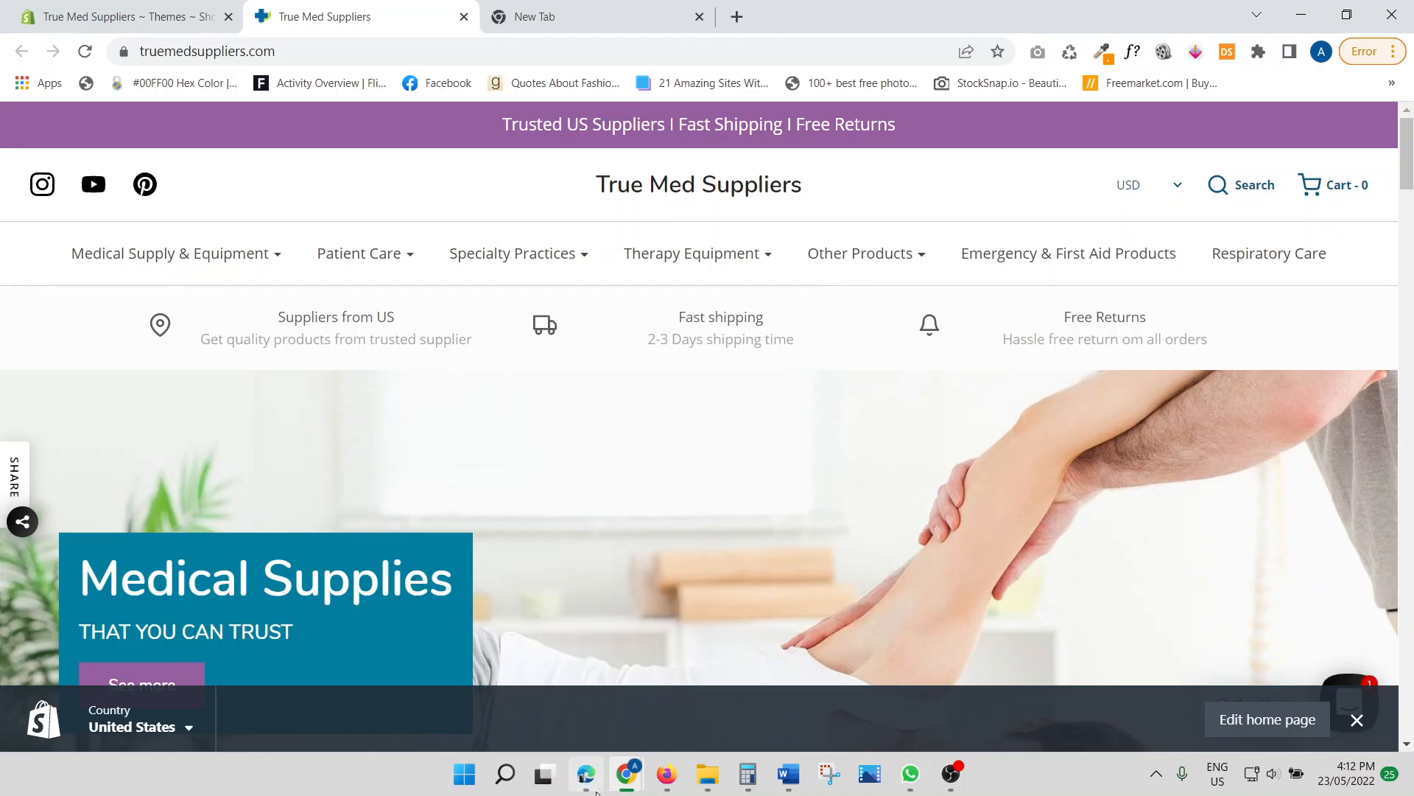
click(596, 790)
Go to ucraft.com and start a new logo via Platform > Logo Maker > Make Your Own Logo
text(u)
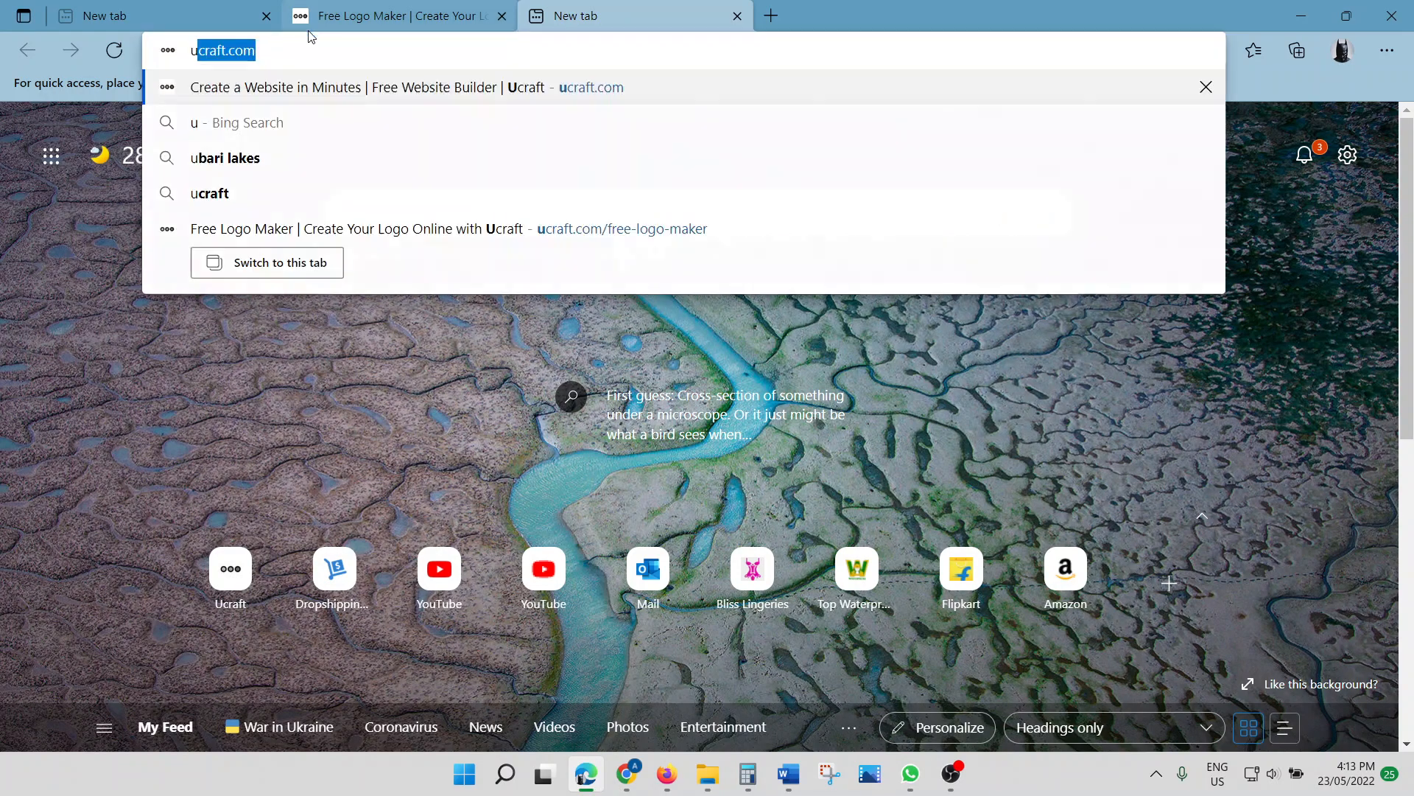
text(c)
key(Return)
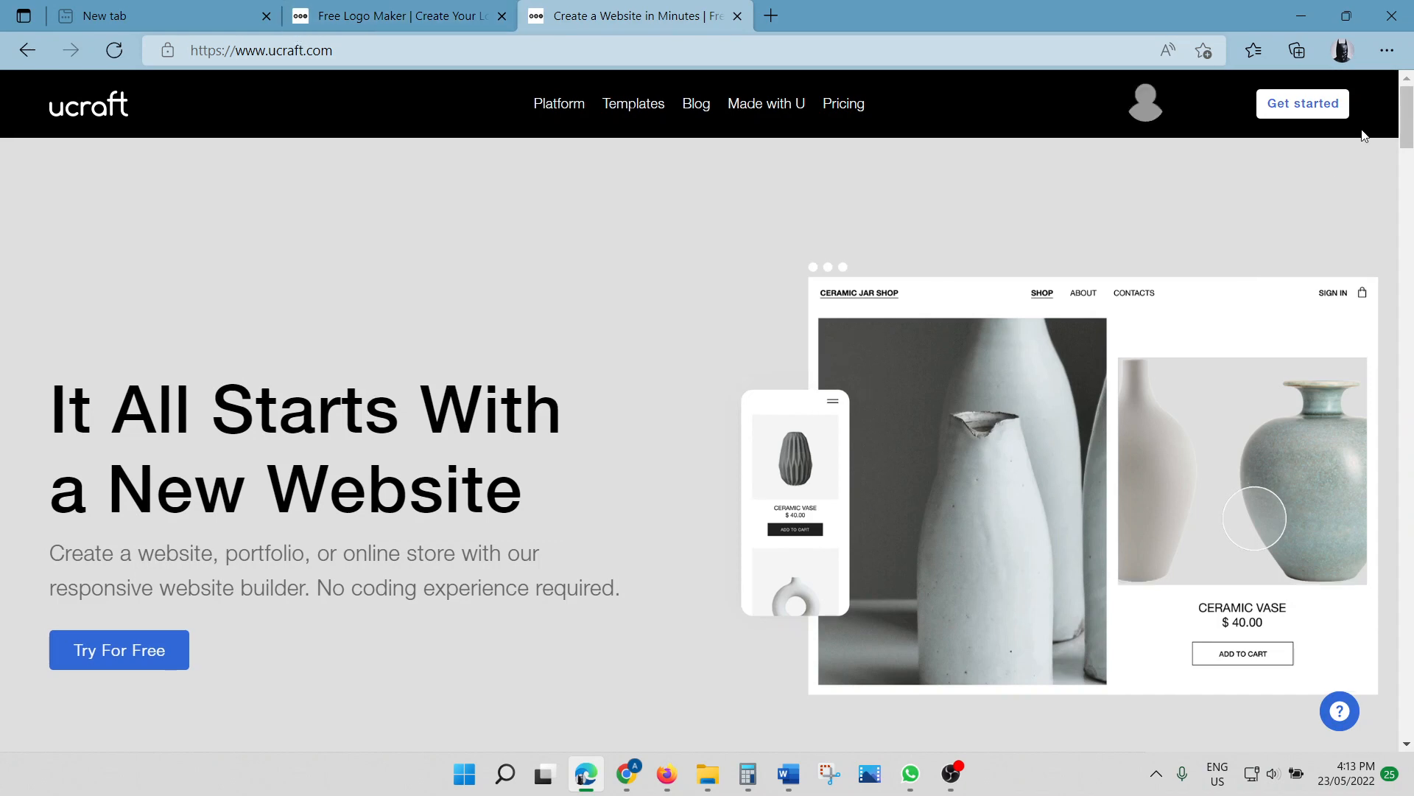
mouse_move(1142, 134)
mouse_move(548, 118)
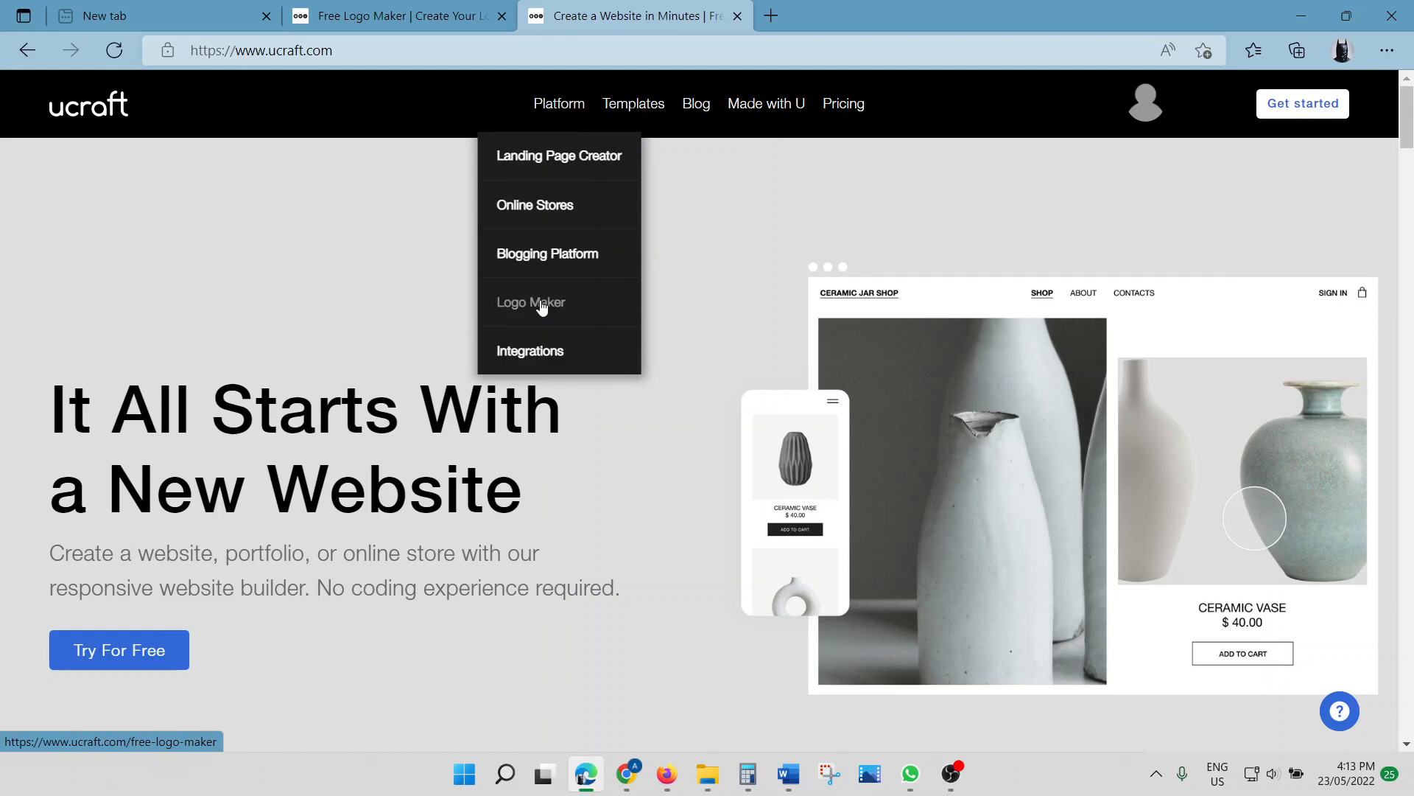
click(541, 306)
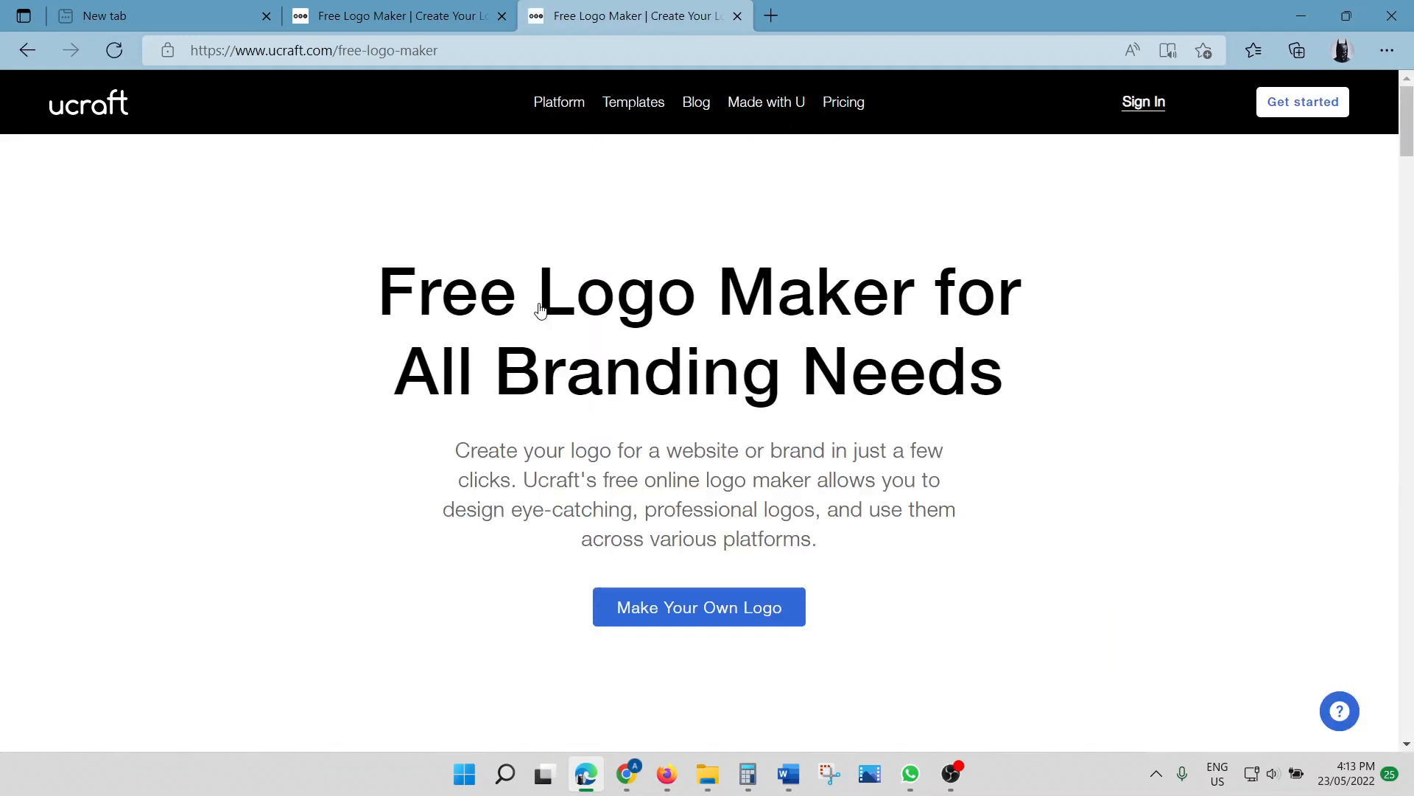
click(744, 617)
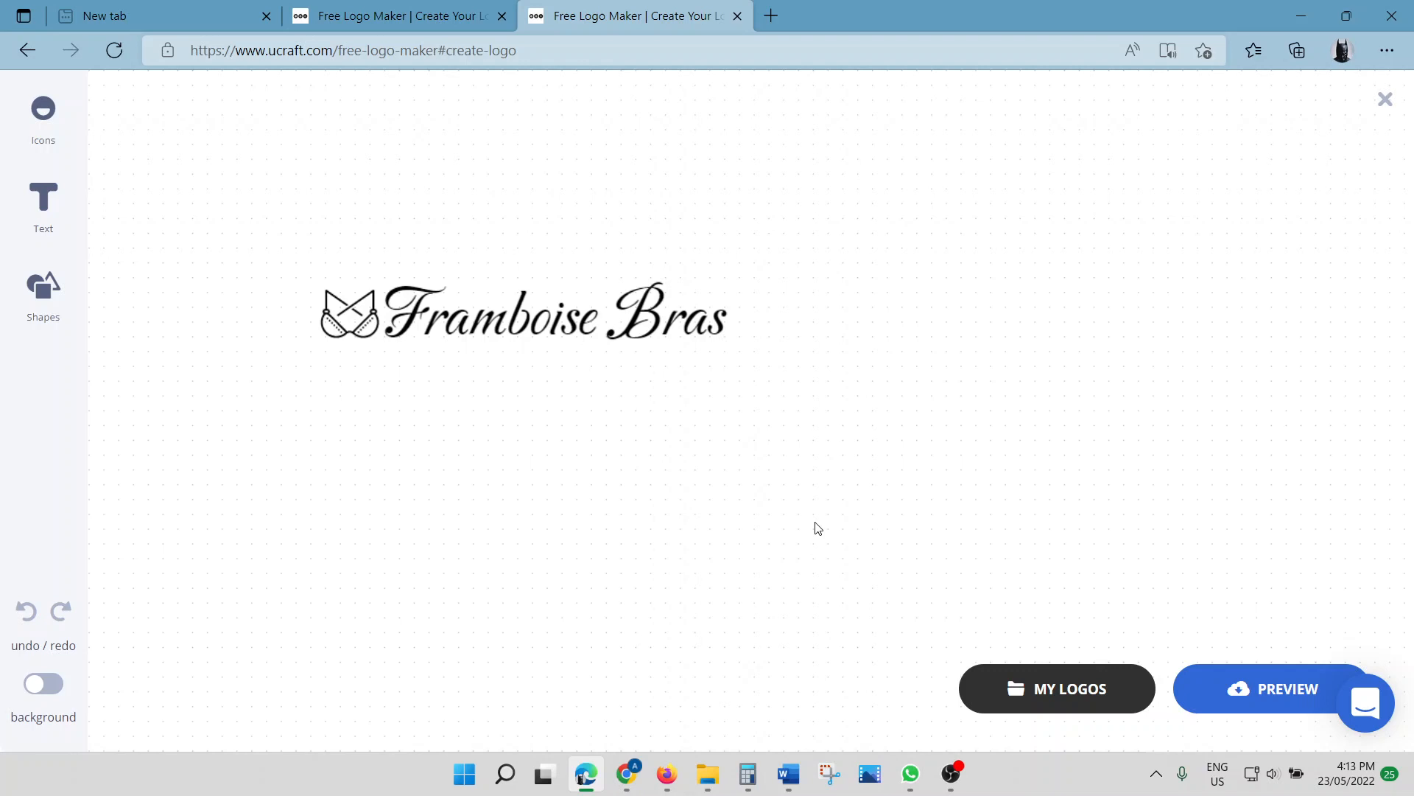
Delete the starter Framboise Bras text and its bra icon from the canvas
click(529, 325)
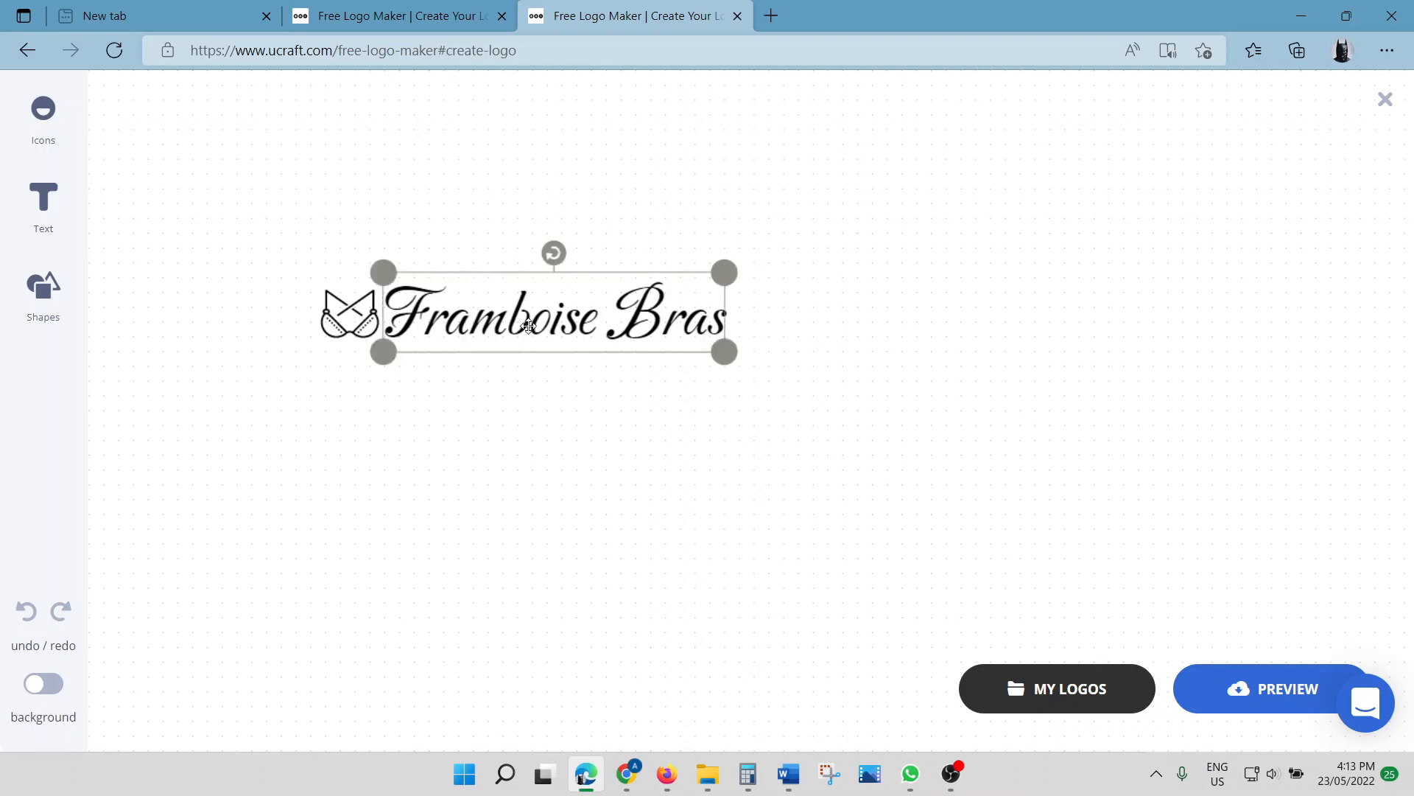
key(Delete)
click(361, 313)
key(Delete)
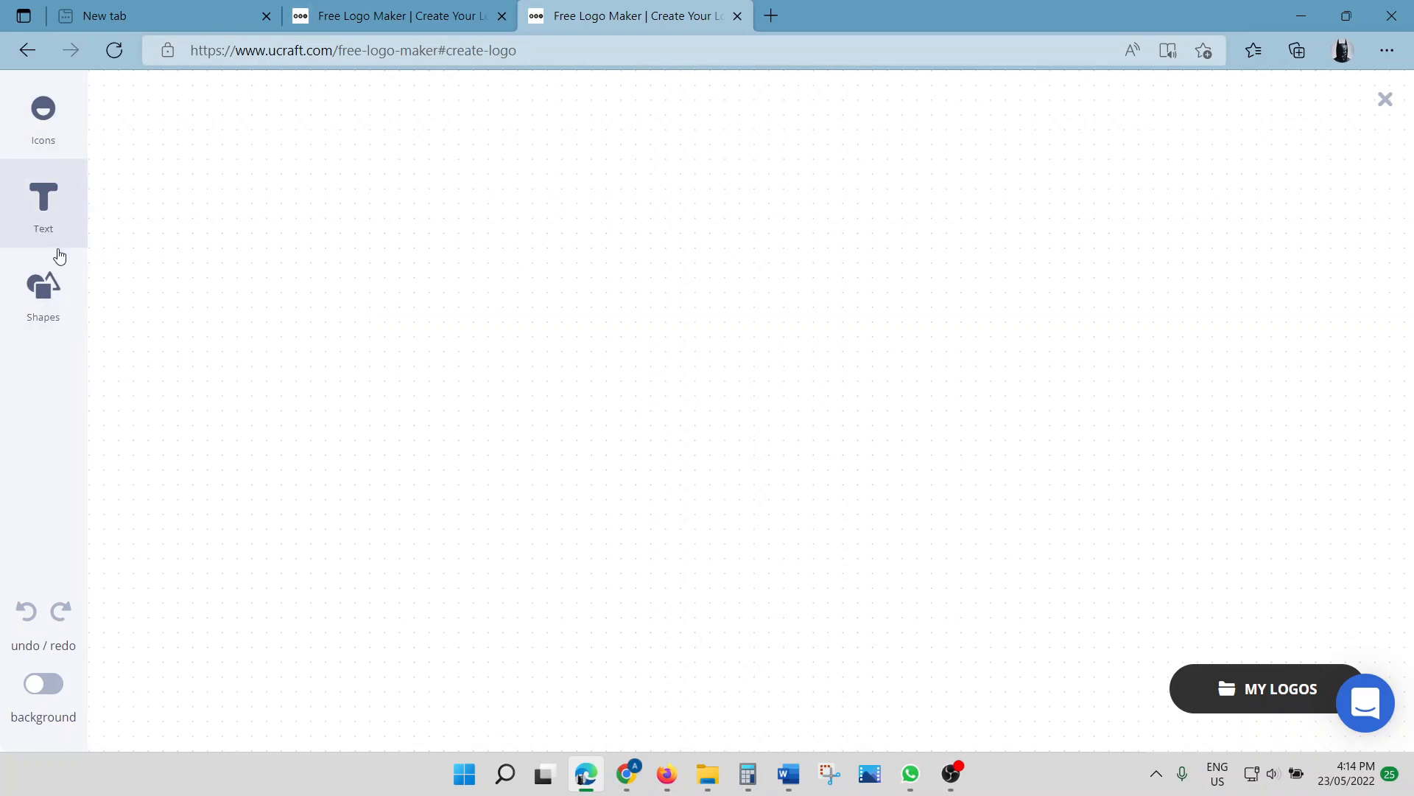
Add a SAMPLE TEXT element at the upper left and change its wording to TRUE MED SUPPLIERS
click(47, 211)
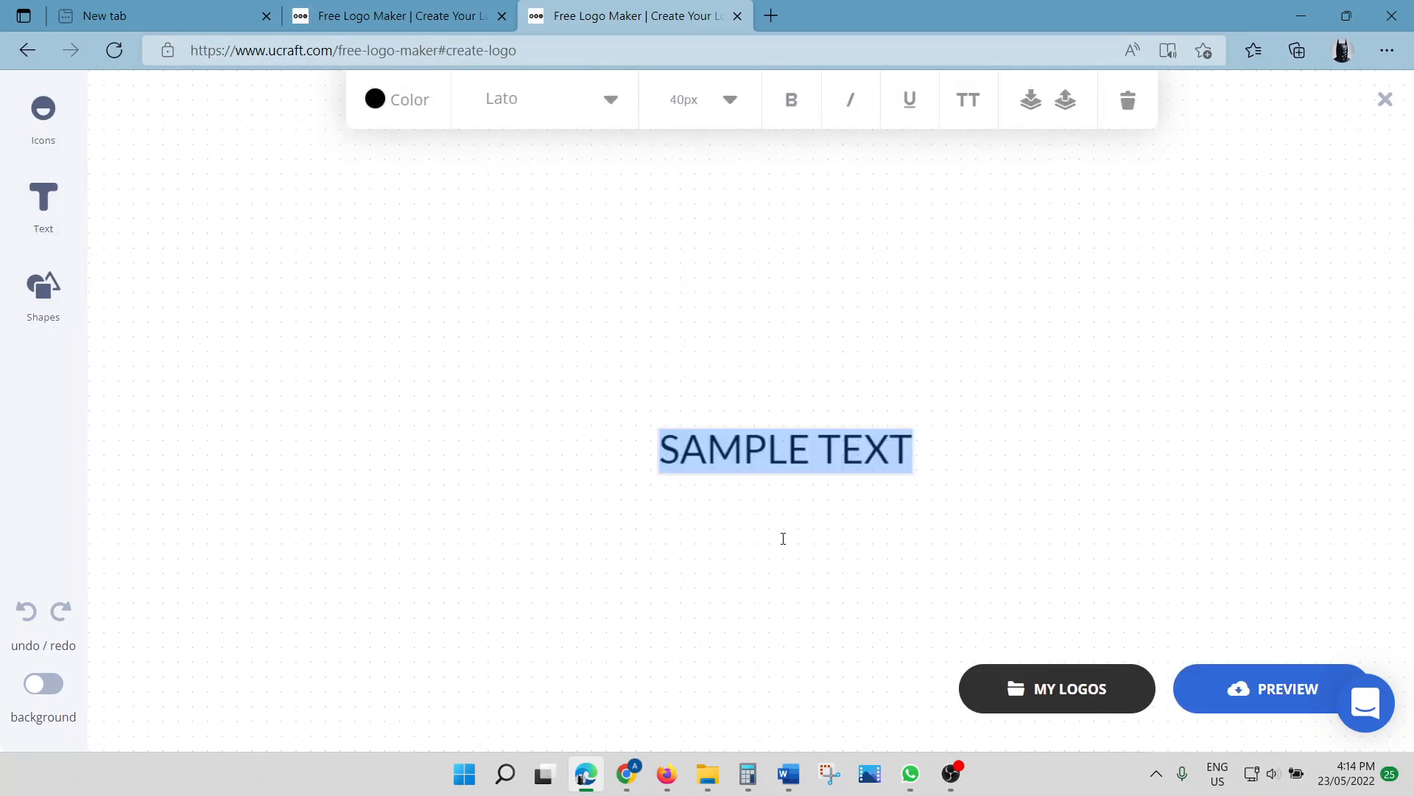
drag(776, 449, 528, 292)
double_click(572, 292)
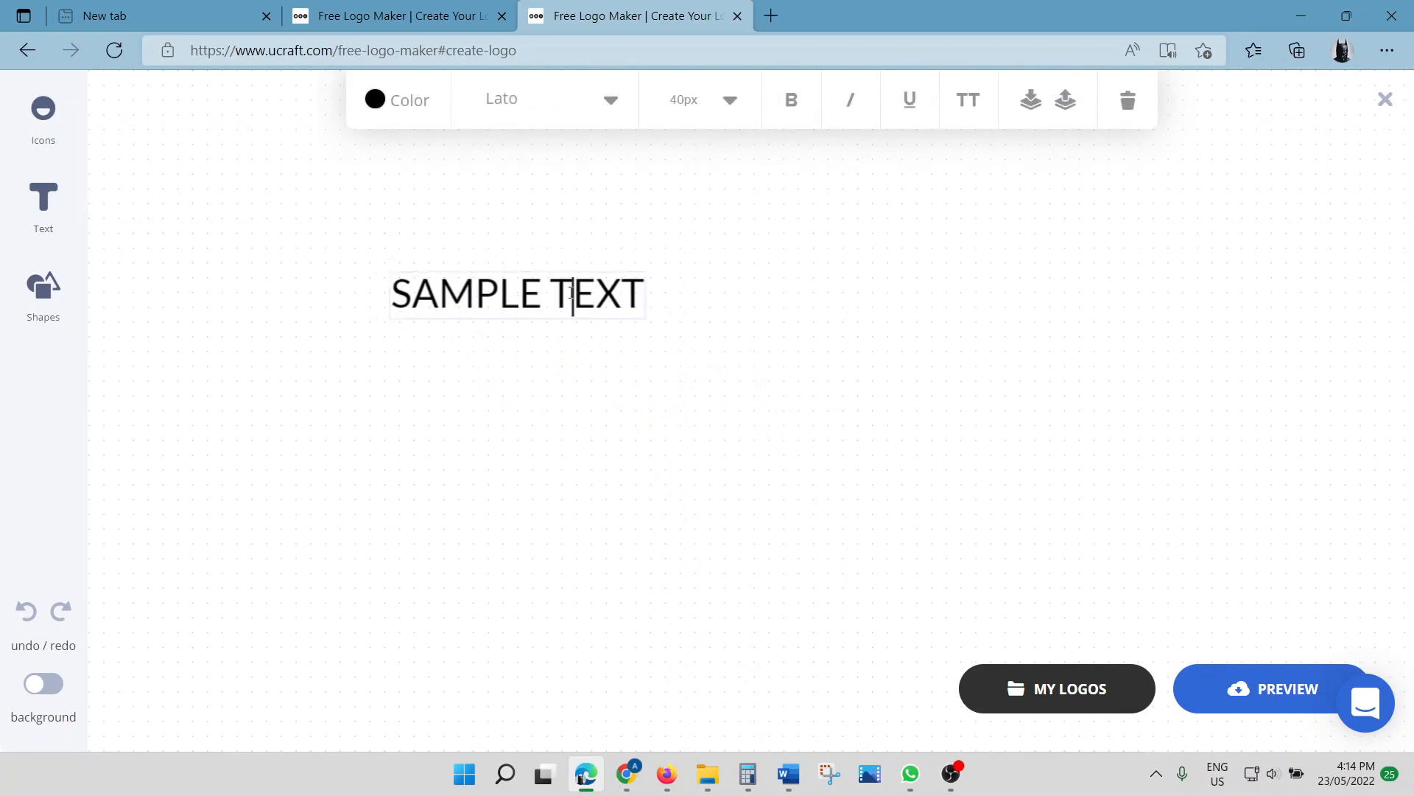
key(Delete)
key(Delete)
key(Delete)
key(BackSpace)
key(BackSpace)
key(BackSpace)
key(BackSpace)
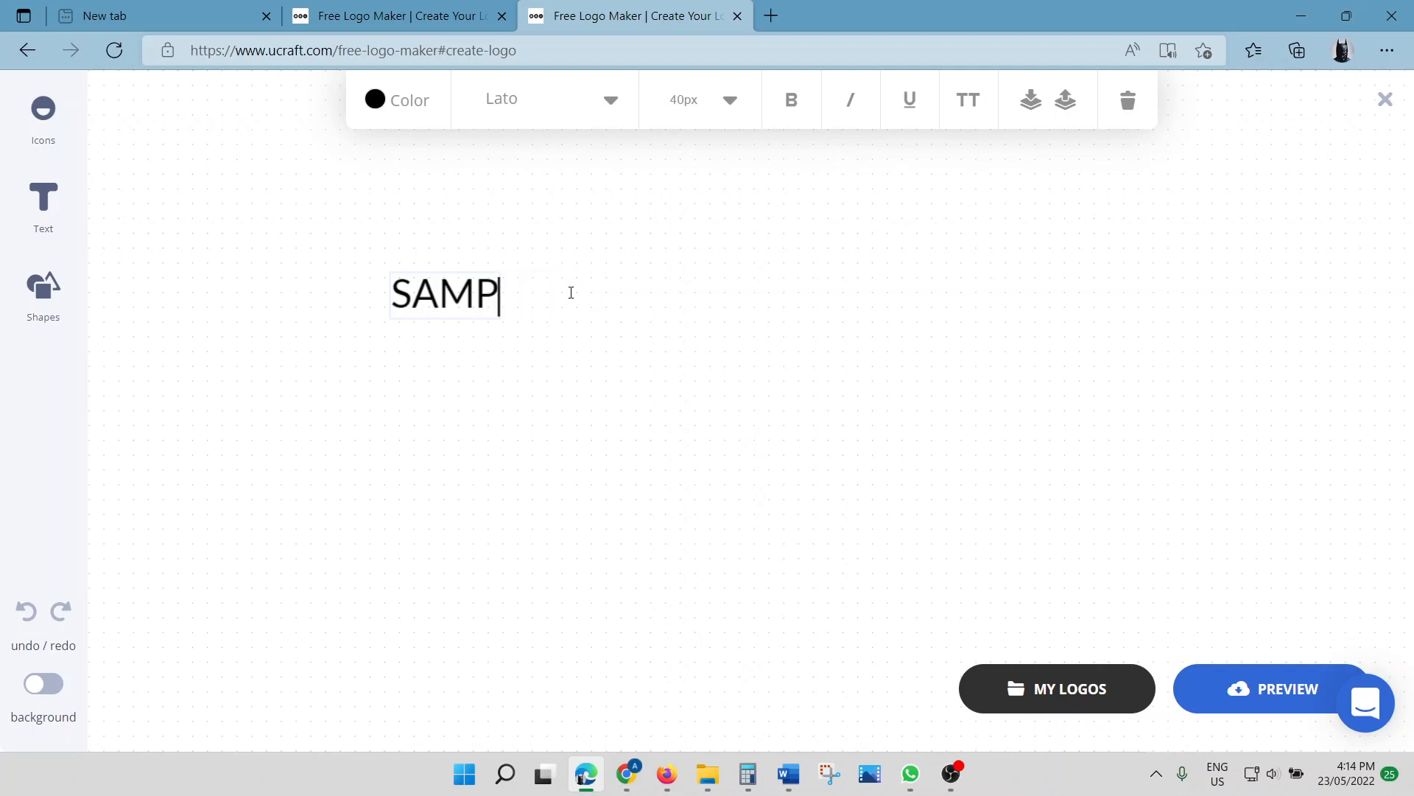
key(BackSpace)
key(BackSpace)
key(BackSpace)
key(BackSpace)
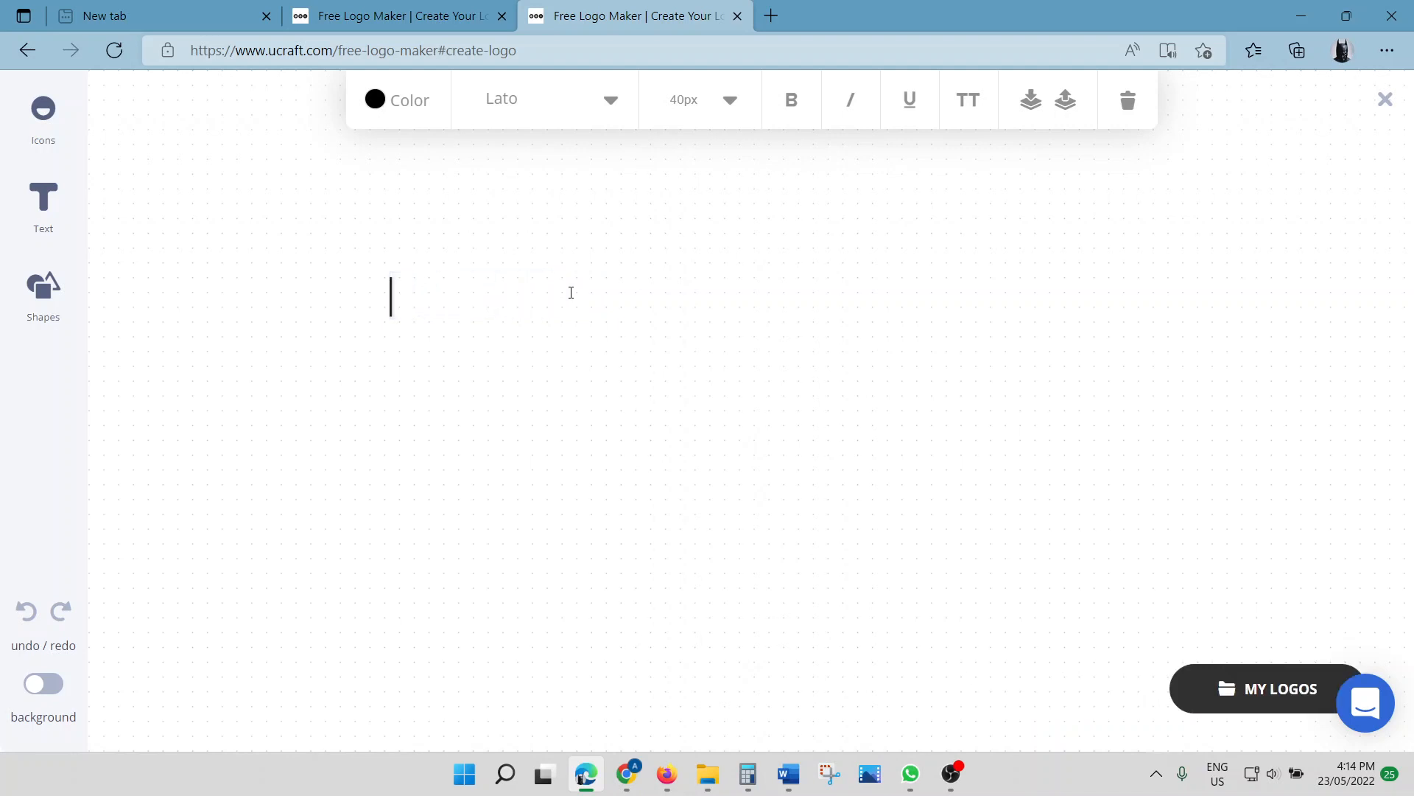
text(TRUE)
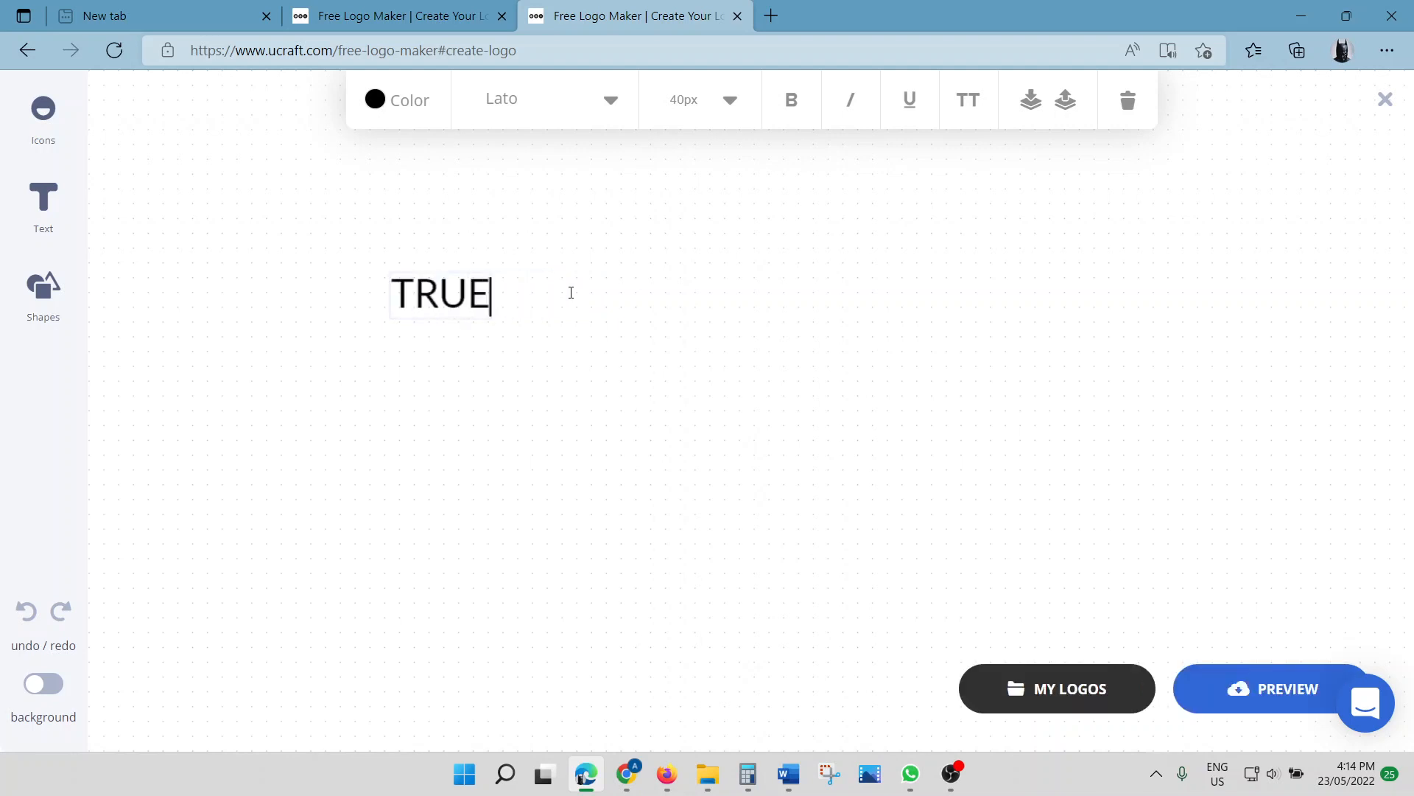
key(alt+Tab)
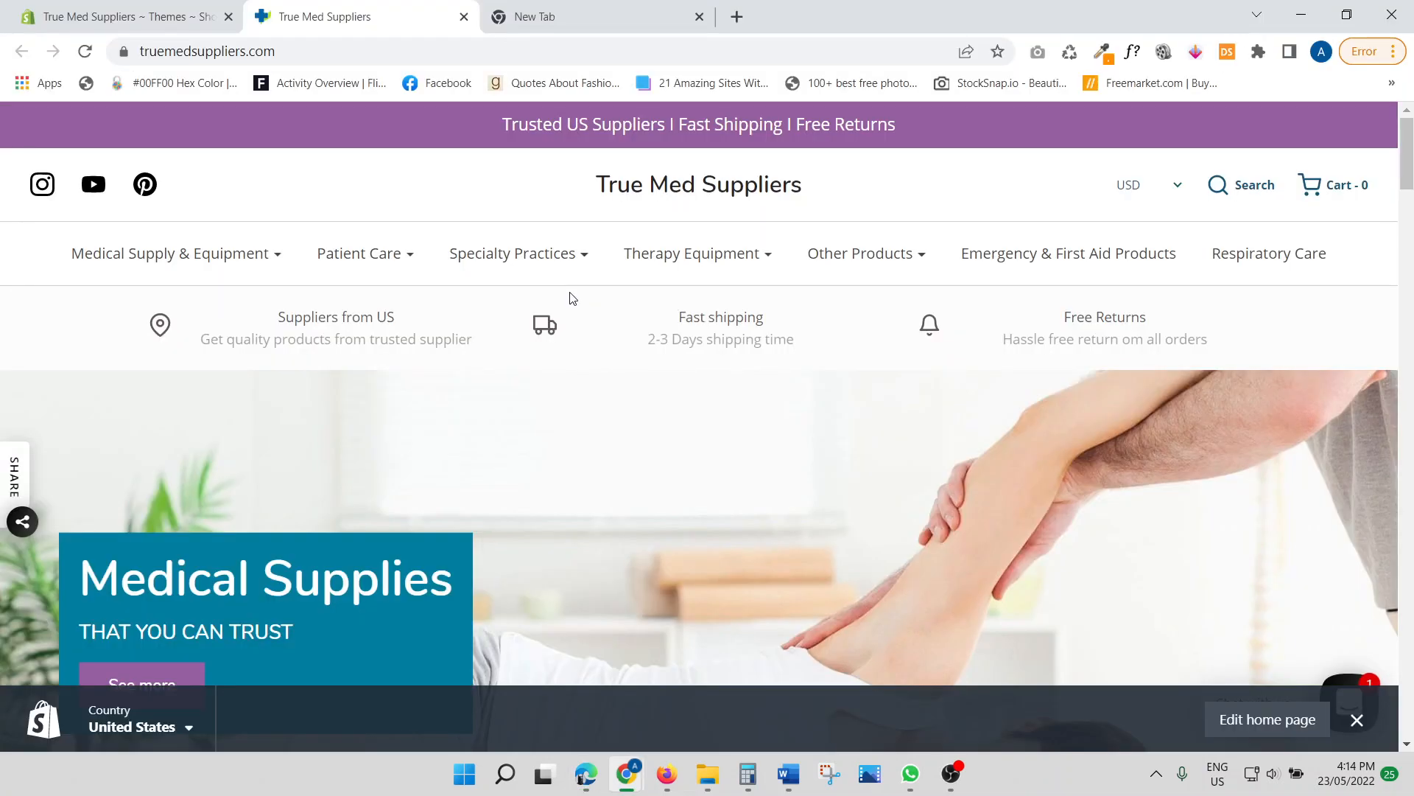
key(alt+Tab)
text(ME)
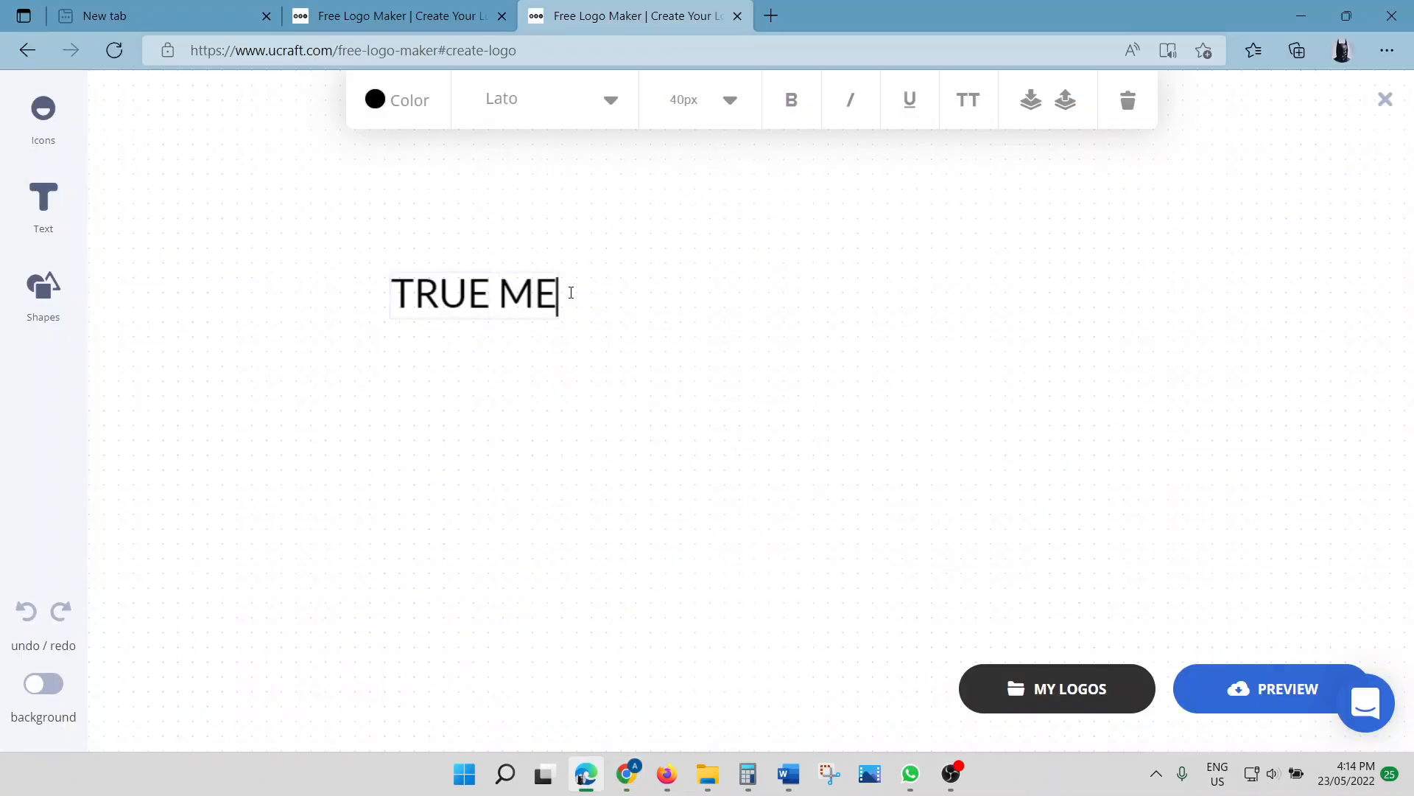
text(D SUPPLIERS)
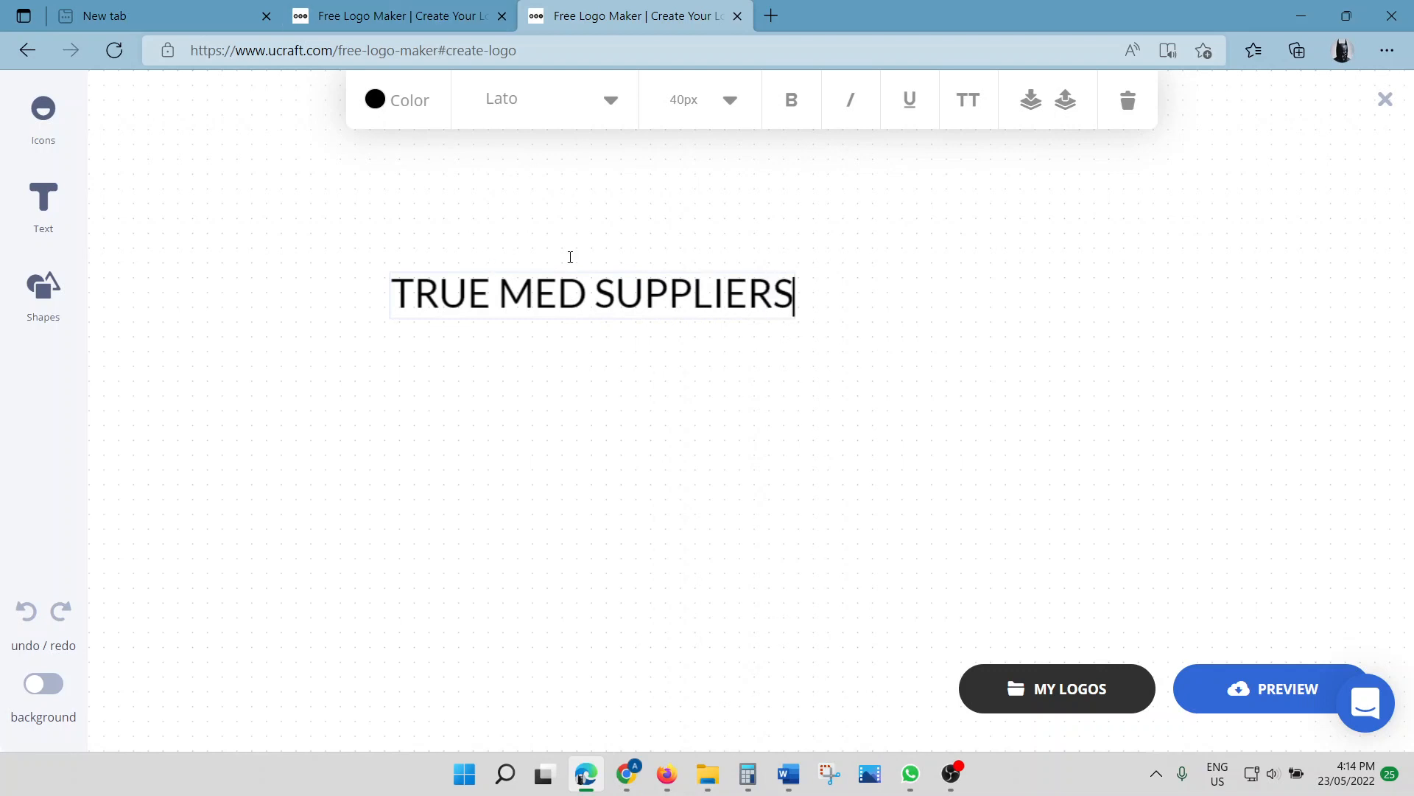
click(603, 378)
click(571, 294)
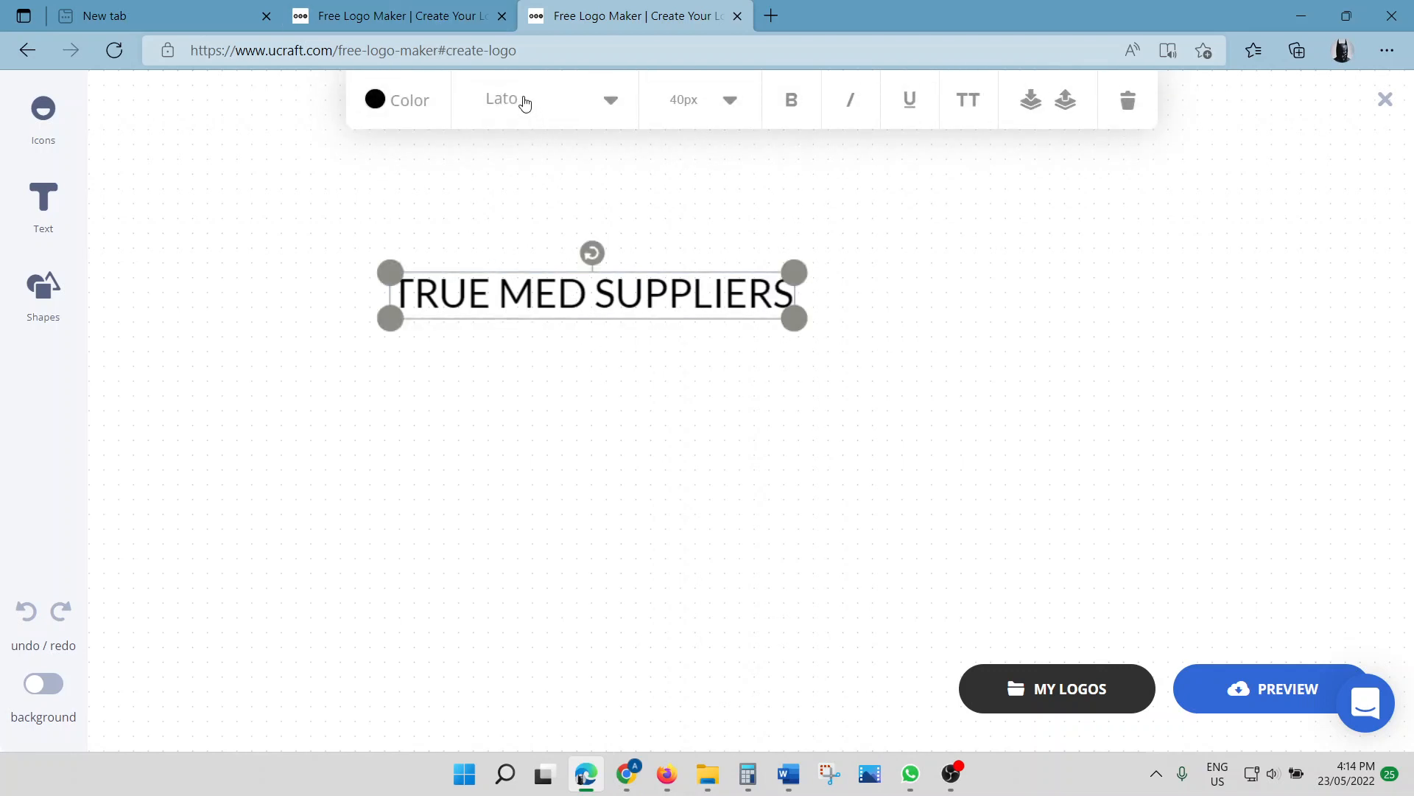
Browse the font dropdown list for the TRUE MED SUPPLIERS text
click(524, 104)
scroll(530, 302, down, 2)
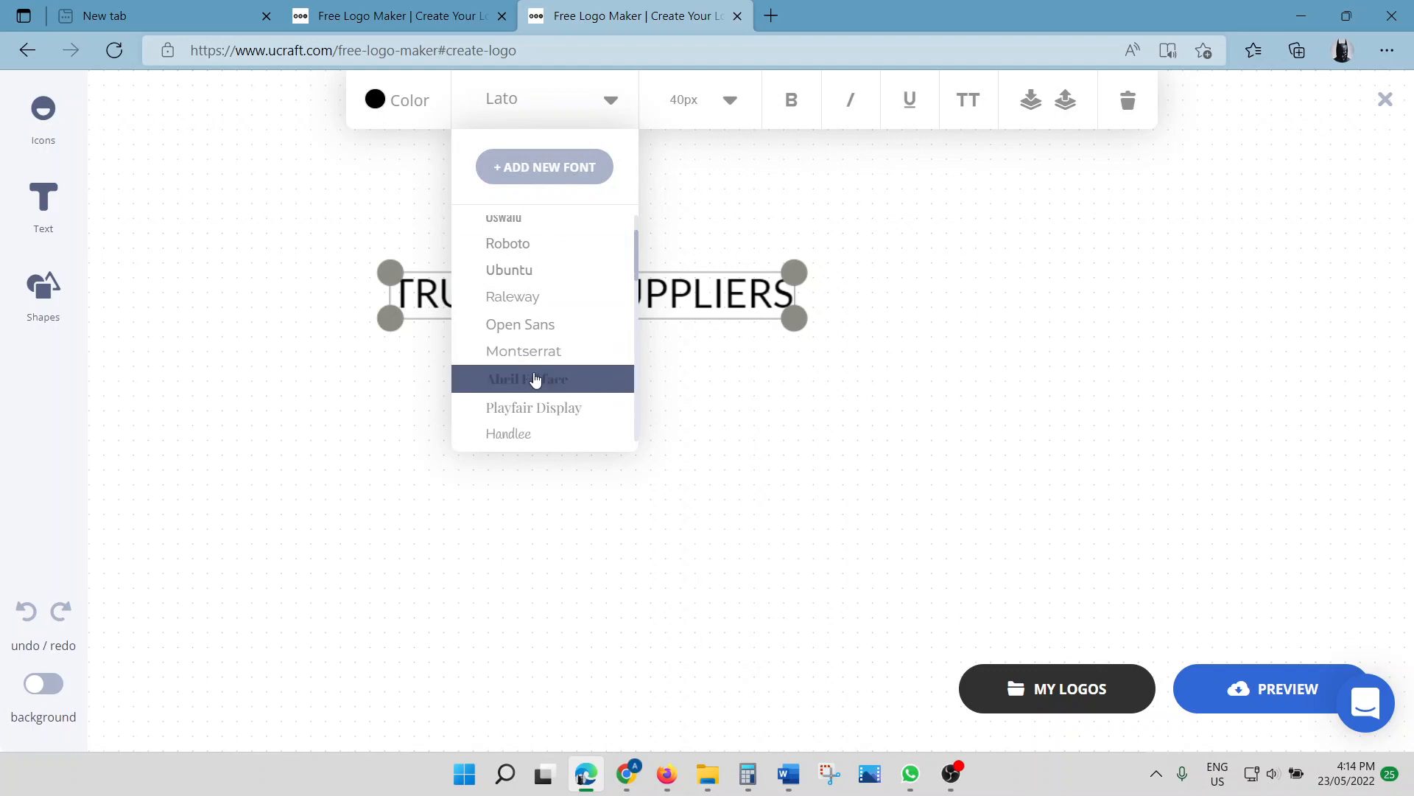
scroll(534, 377, down, 4)
scroll(530, 376, down, 2)
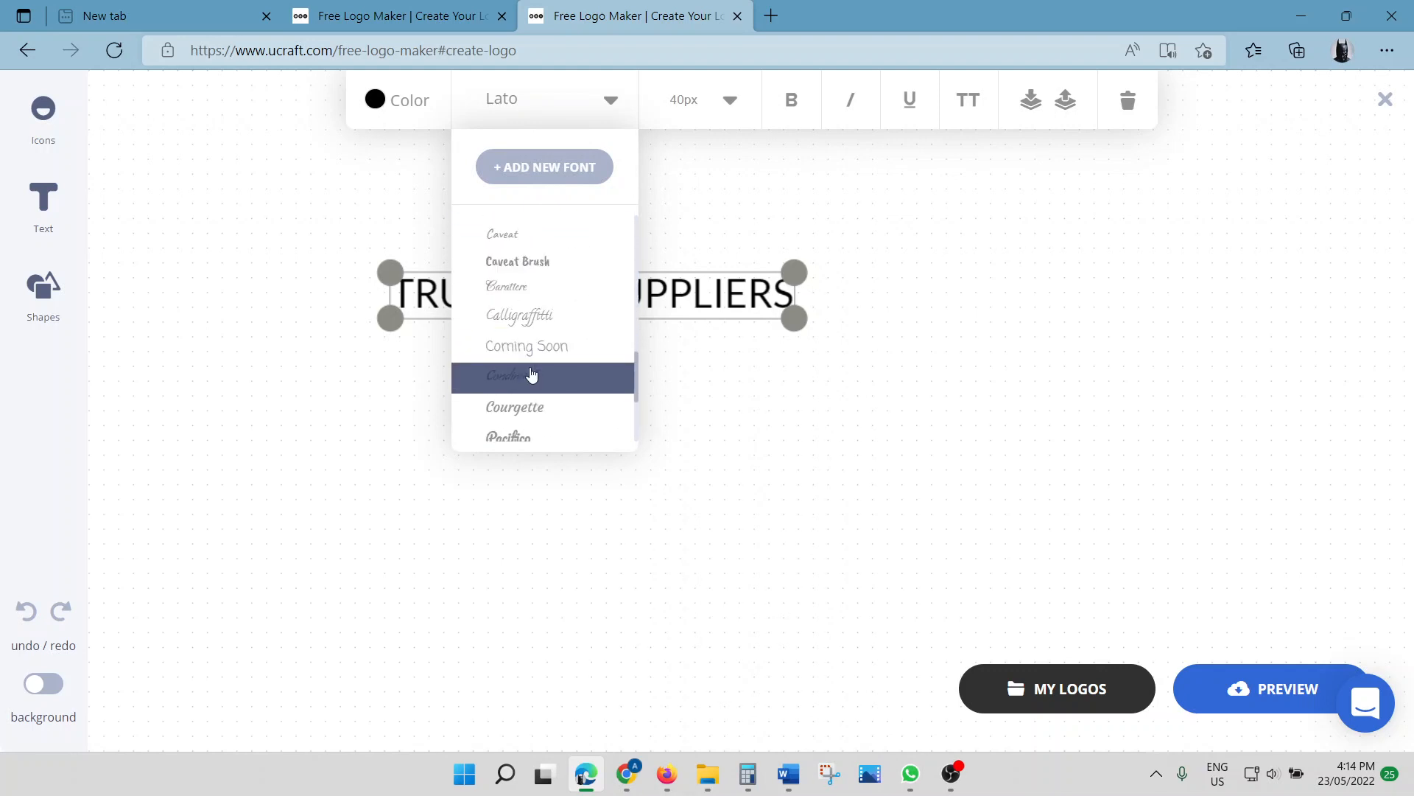
scroll(516, 363, up, 5)
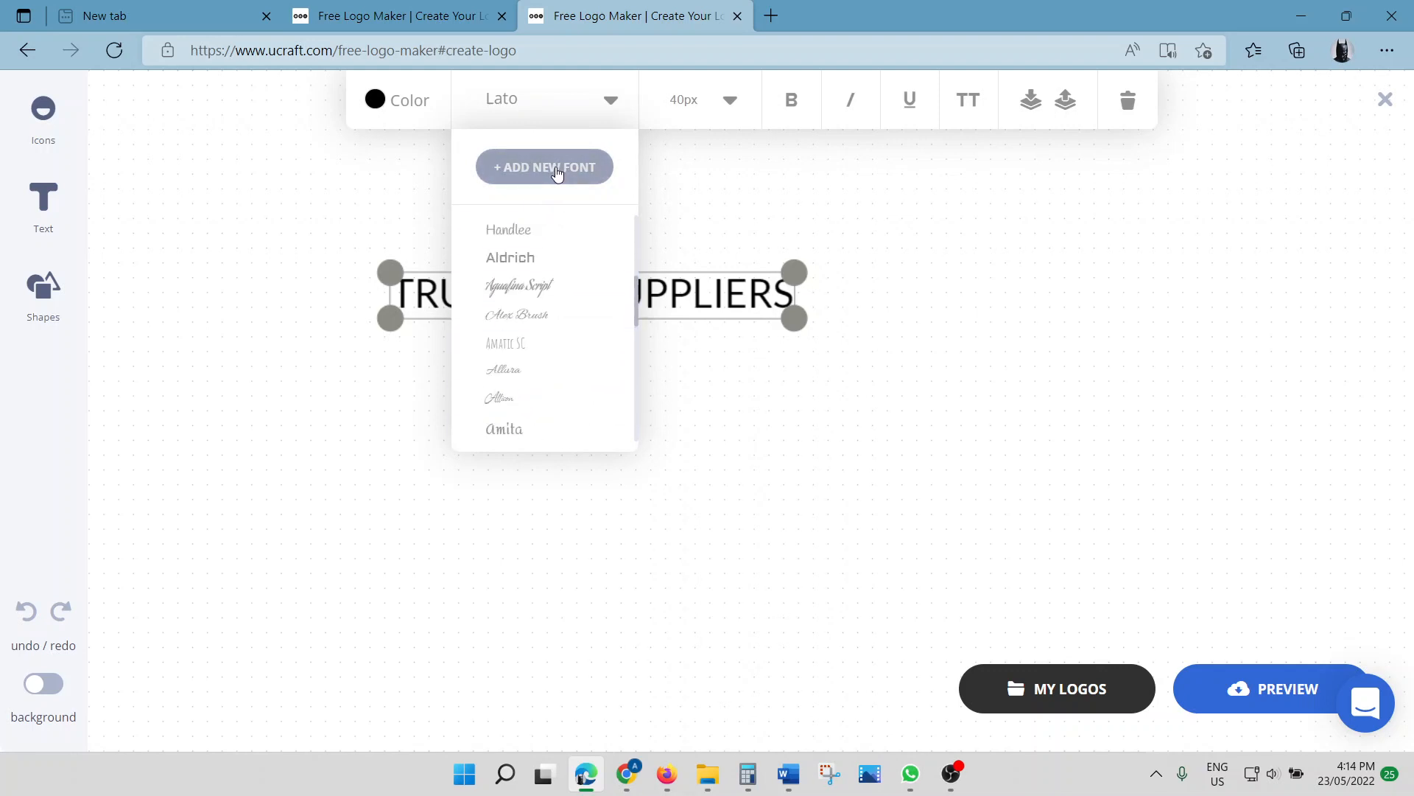
Use + ADD NEW FONT to open the Google Fonts catalogue and scroll through it
click(557, 171)
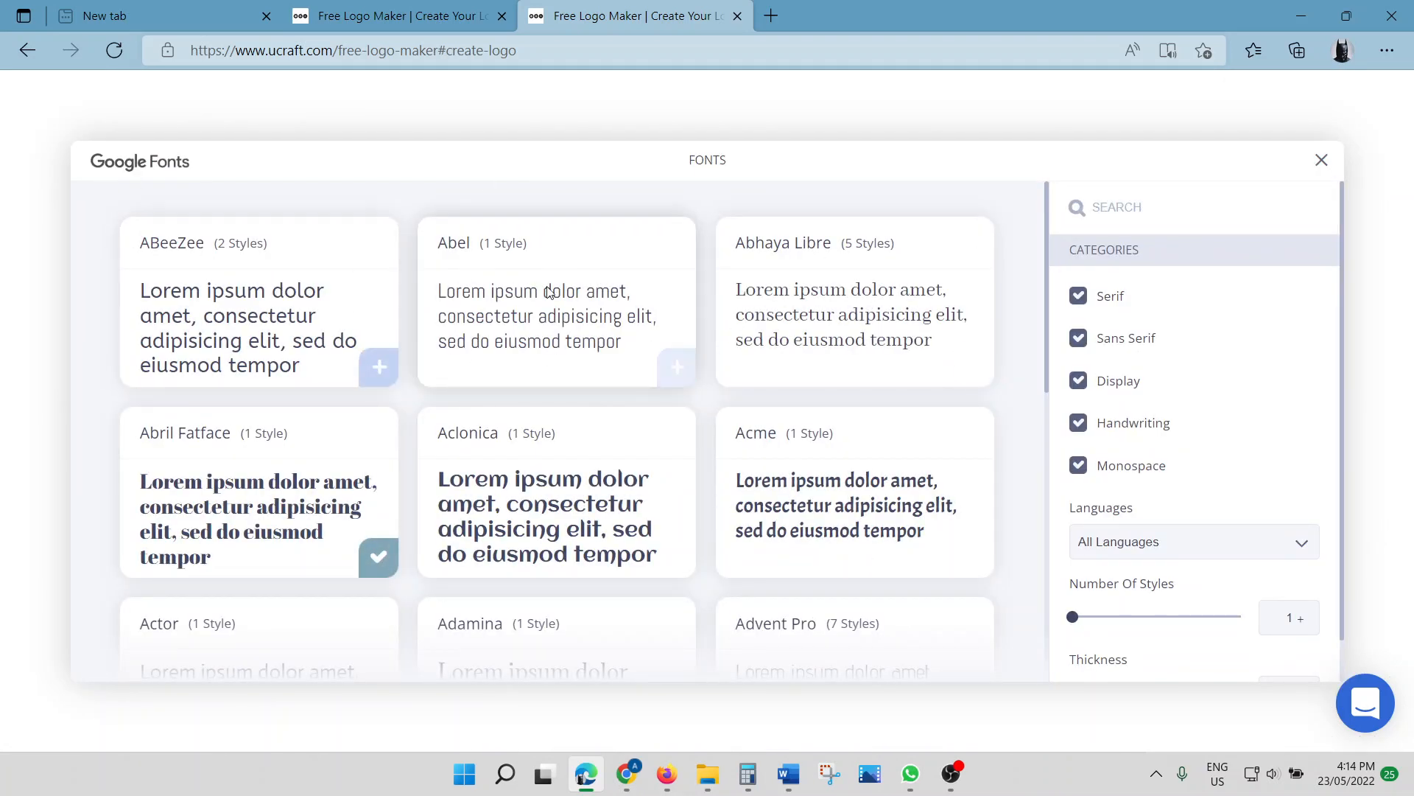
scroll(868, 325, down, 3)
scroll(615, 459, down, 4)
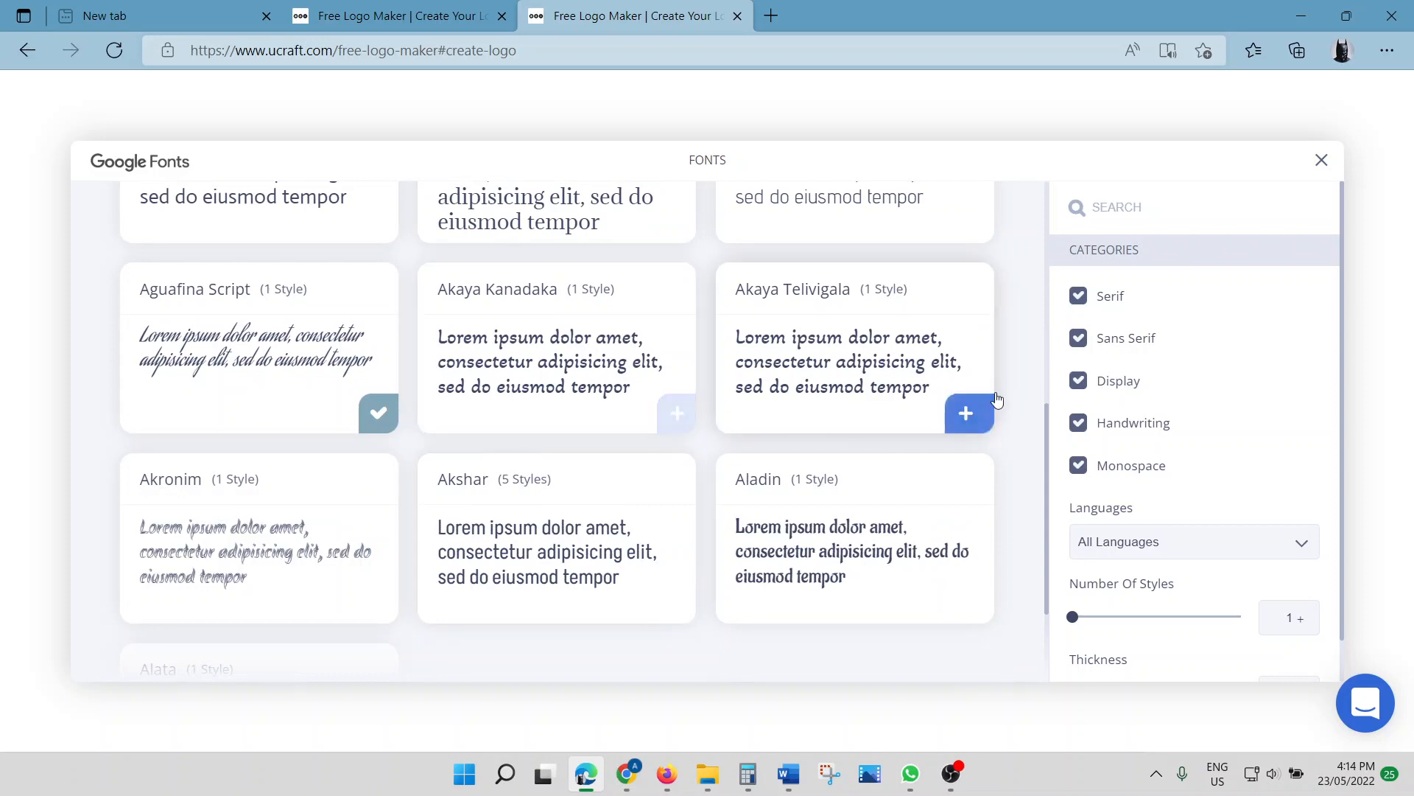
scroll(1111, 308, down, 1)
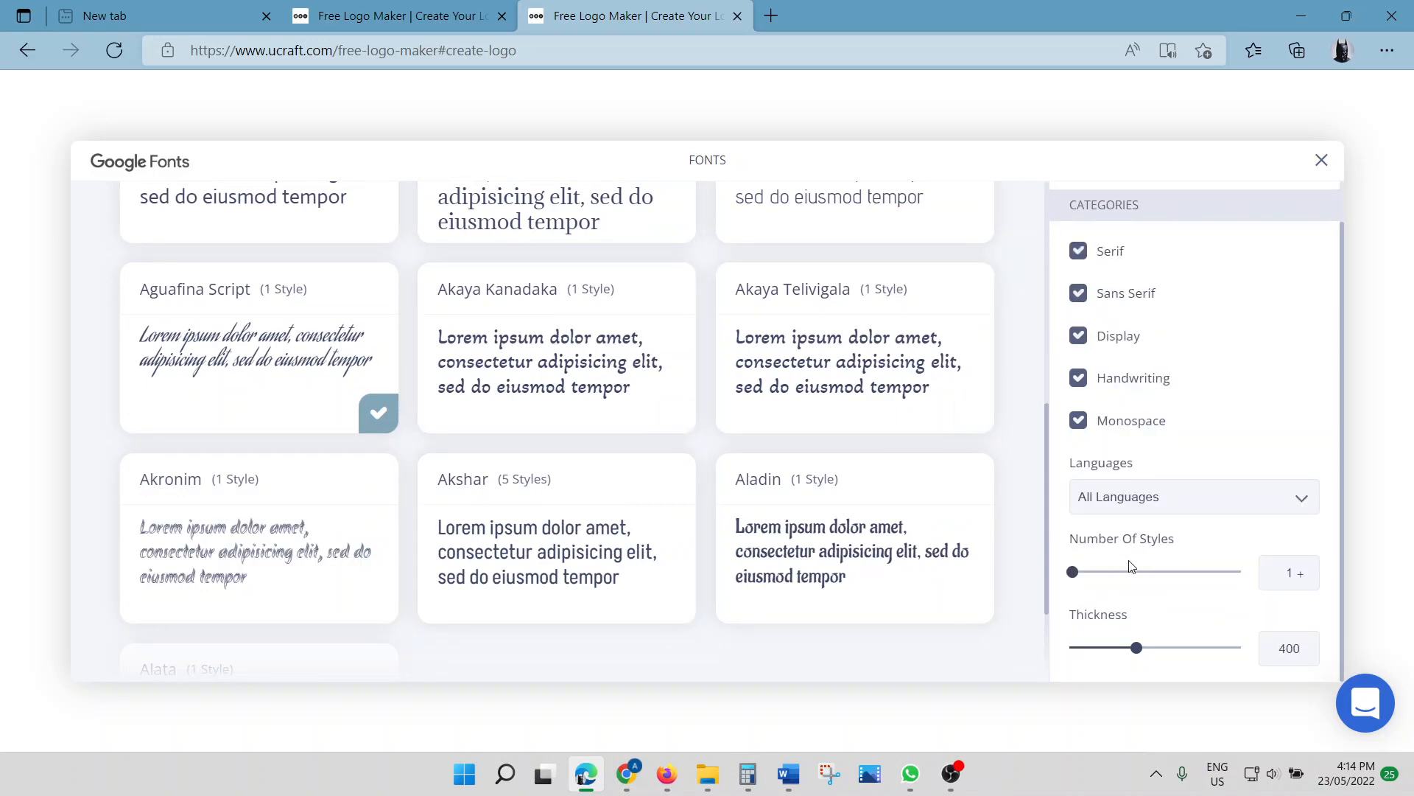
scroll(651, 476, up, 3)
scroll(652, 476, up, 5)
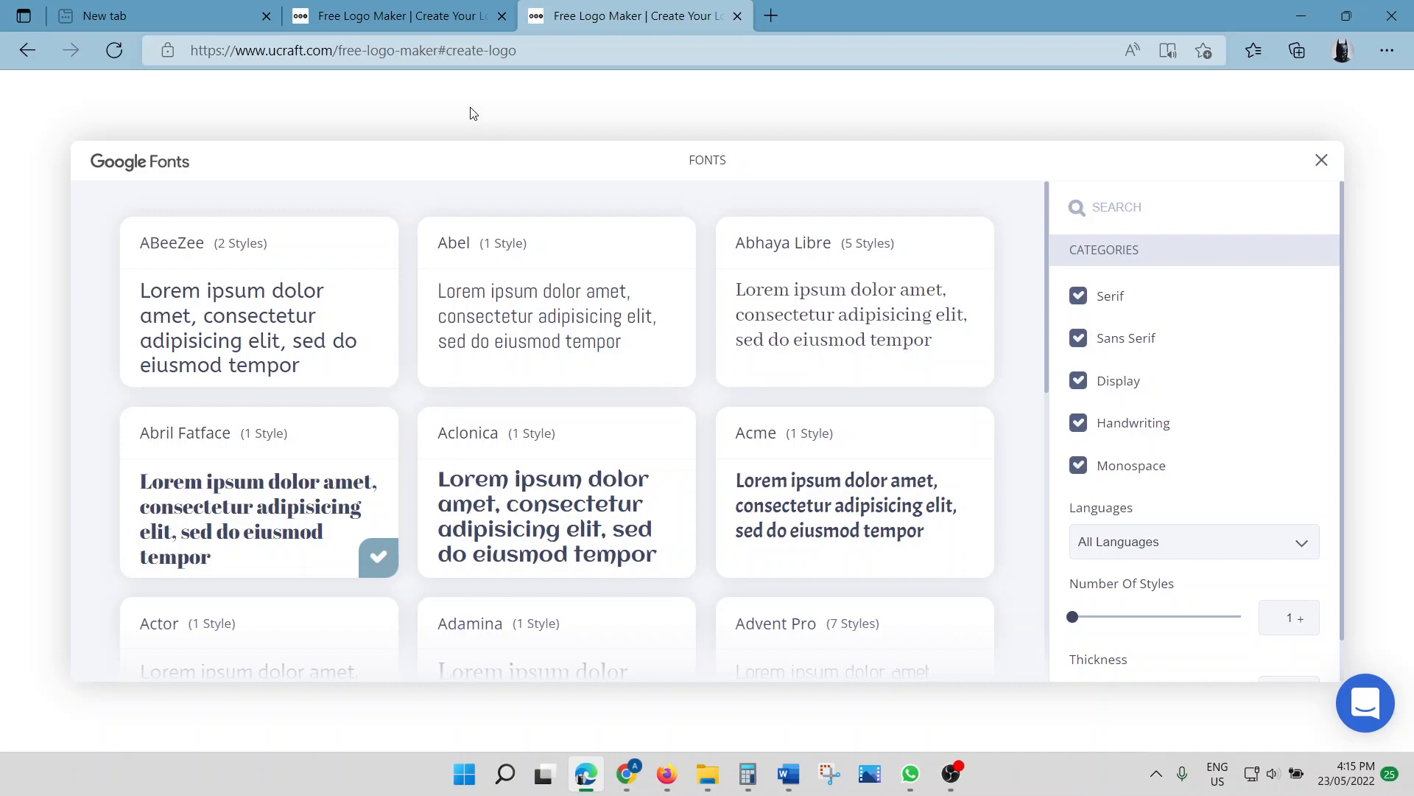
click(421, 15)
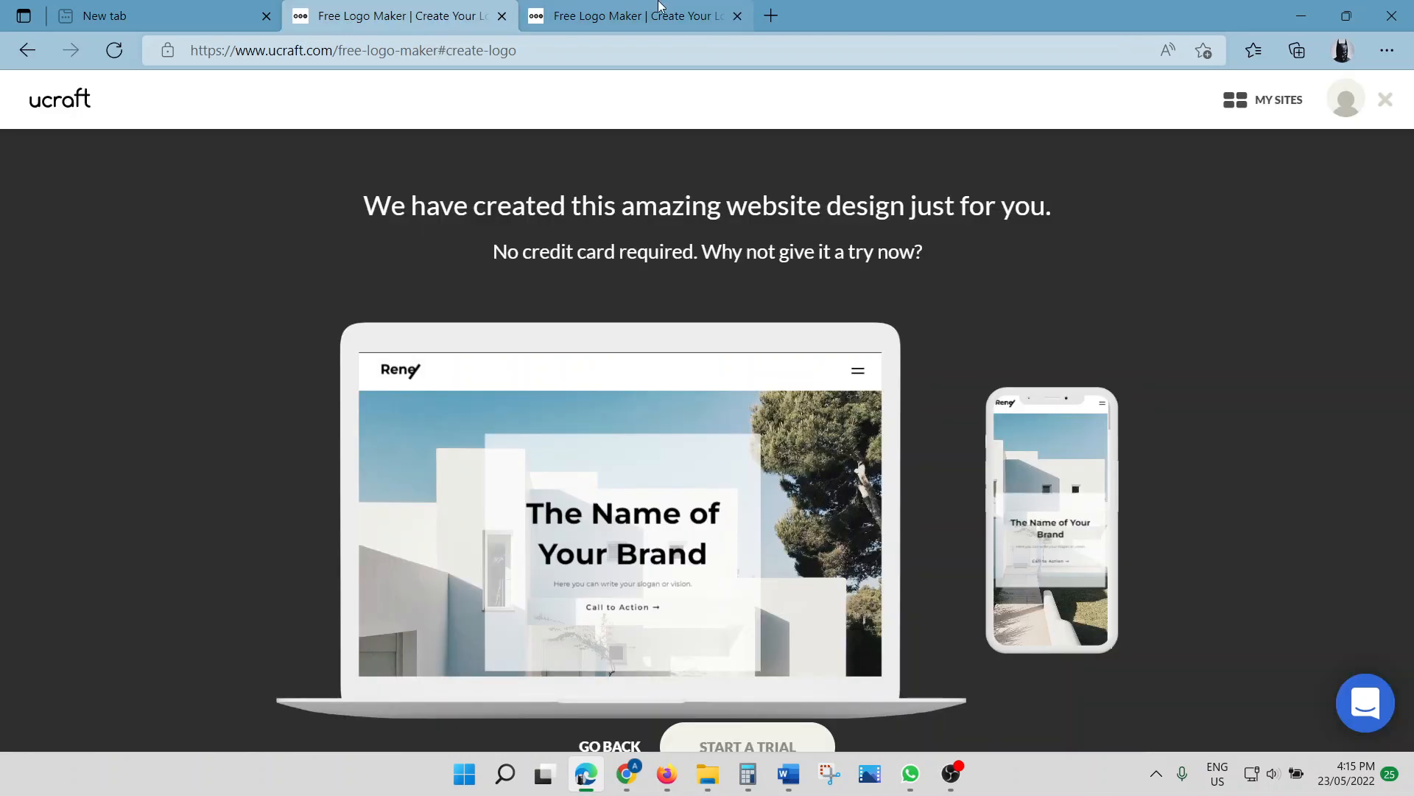
click(624, 17)
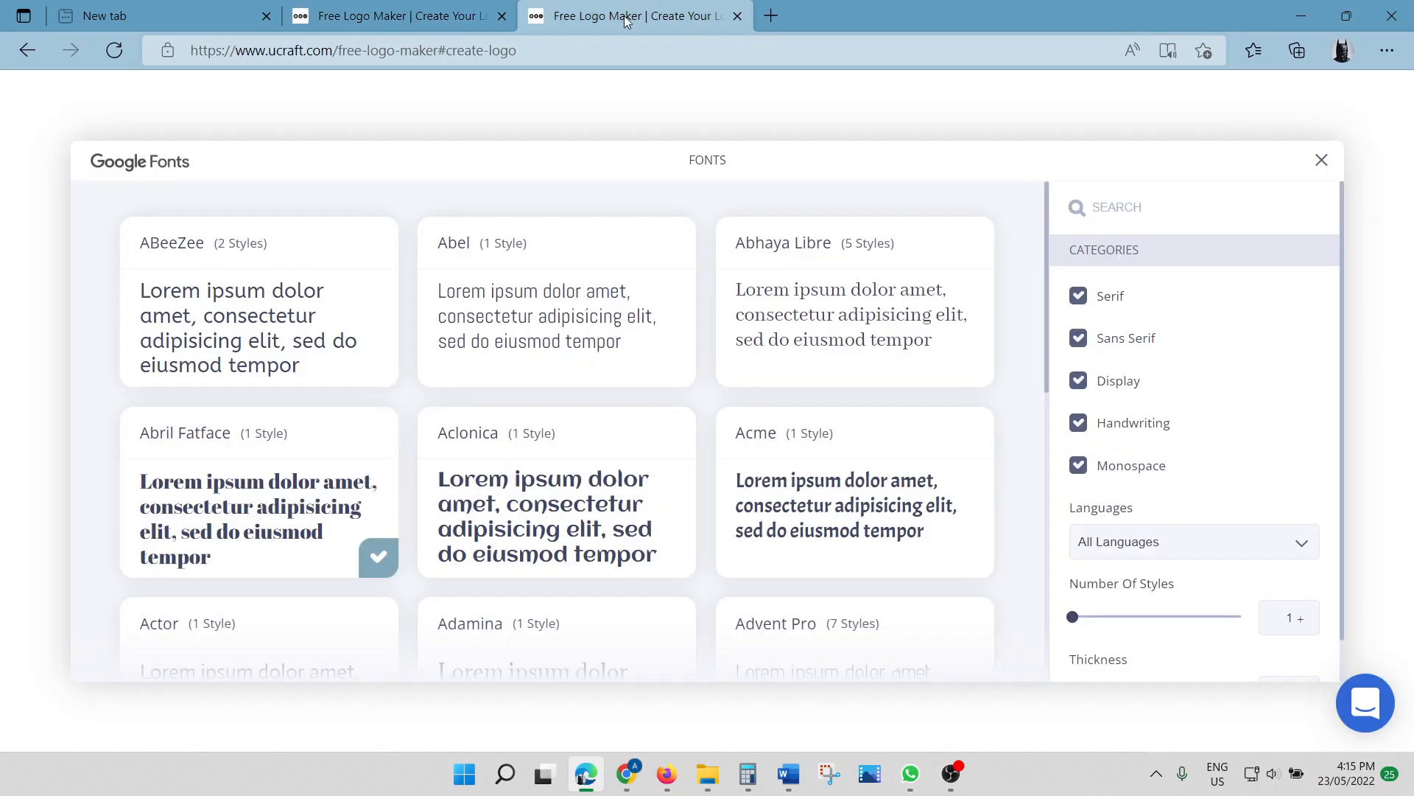
Change the TRUE MED SUPPLIERS font from Lato to Montserrat
click(1321, 160)
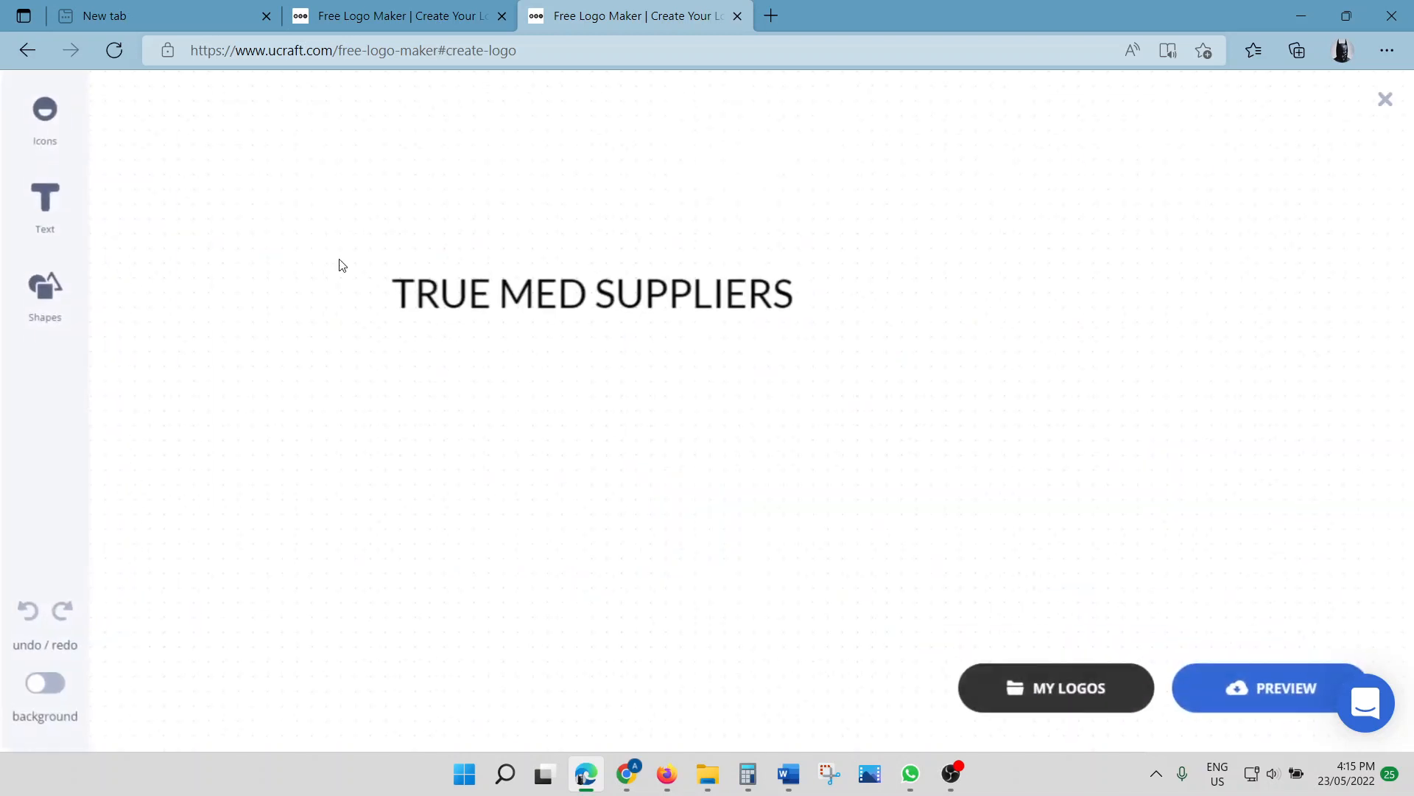
click(534, 290)
click(532, 100)
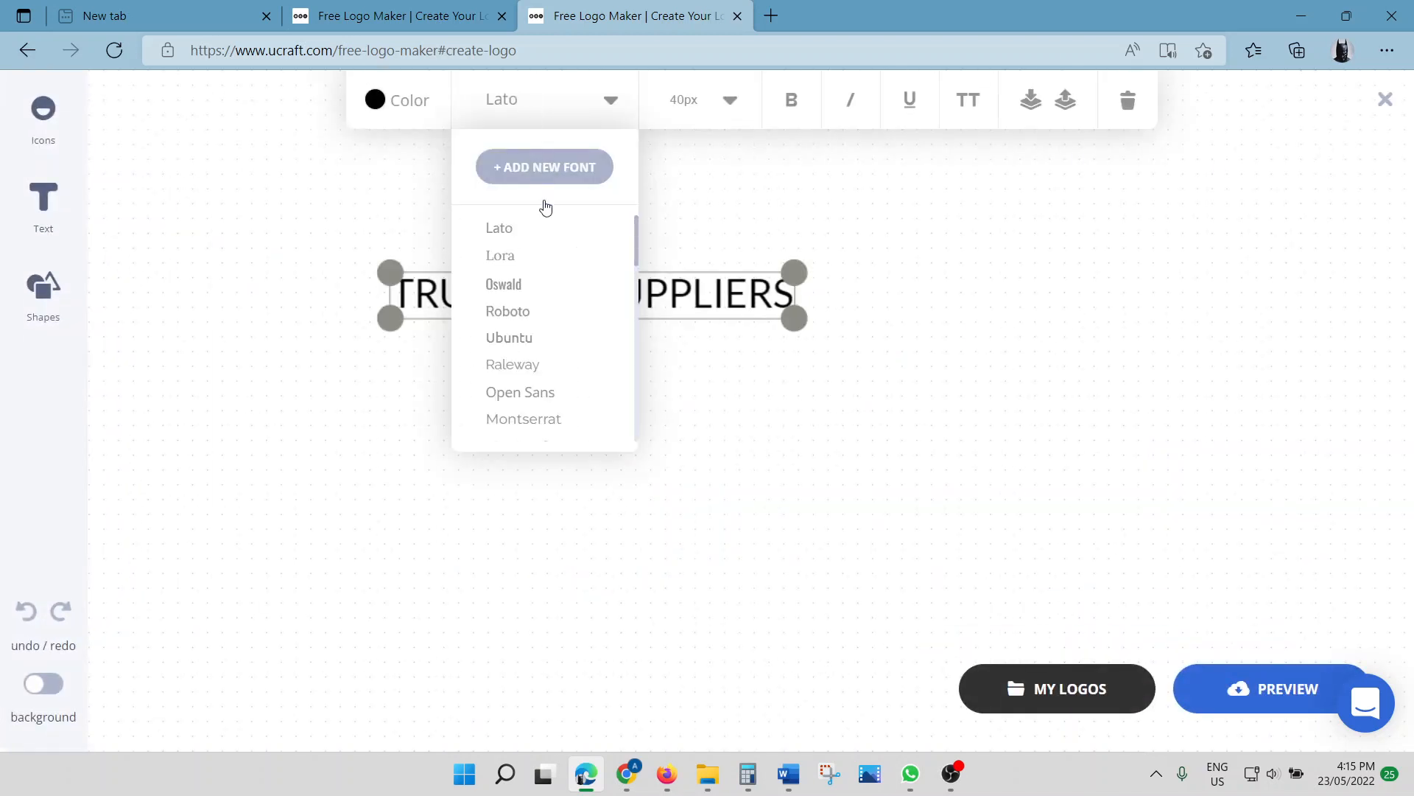
scroll(552, 395, down, 1)
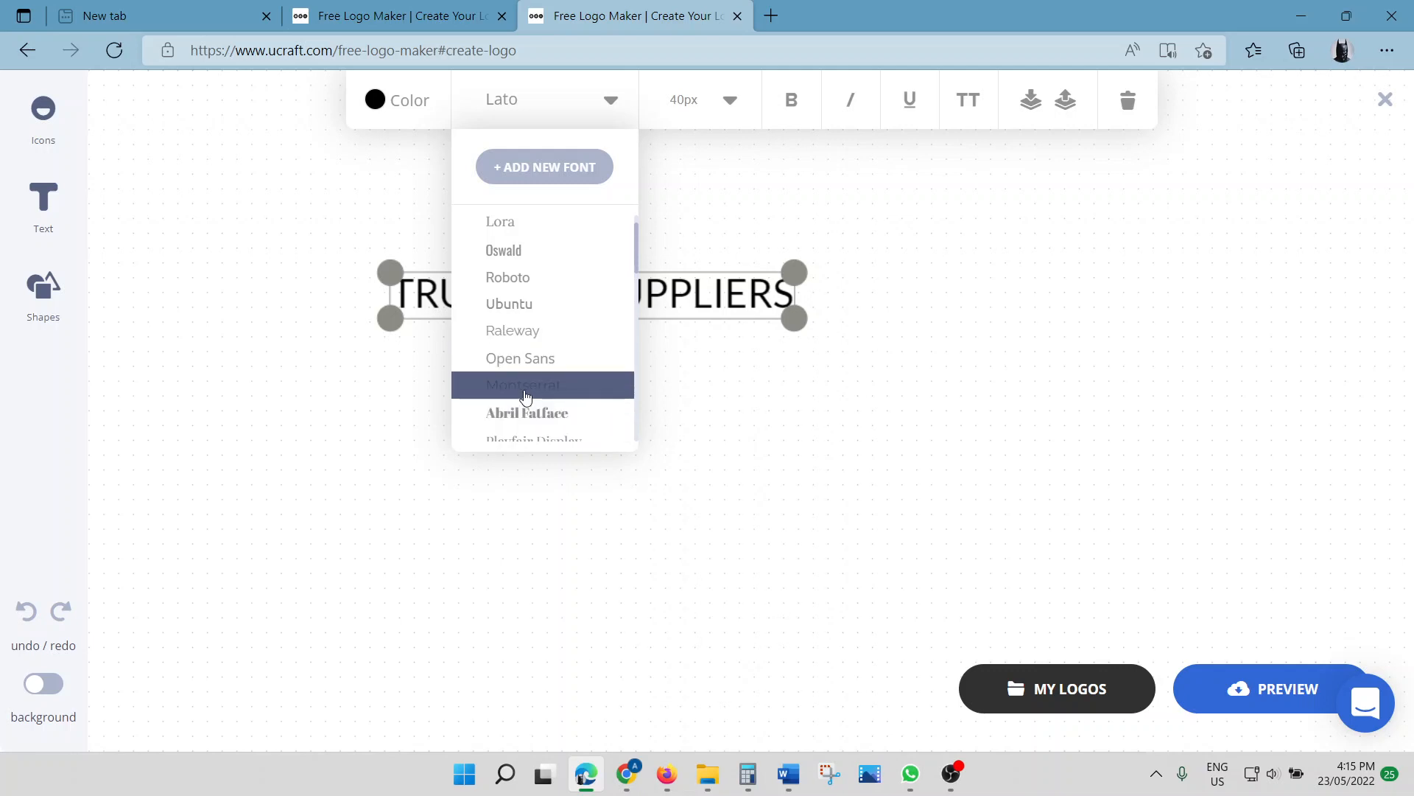
click(525, 397)
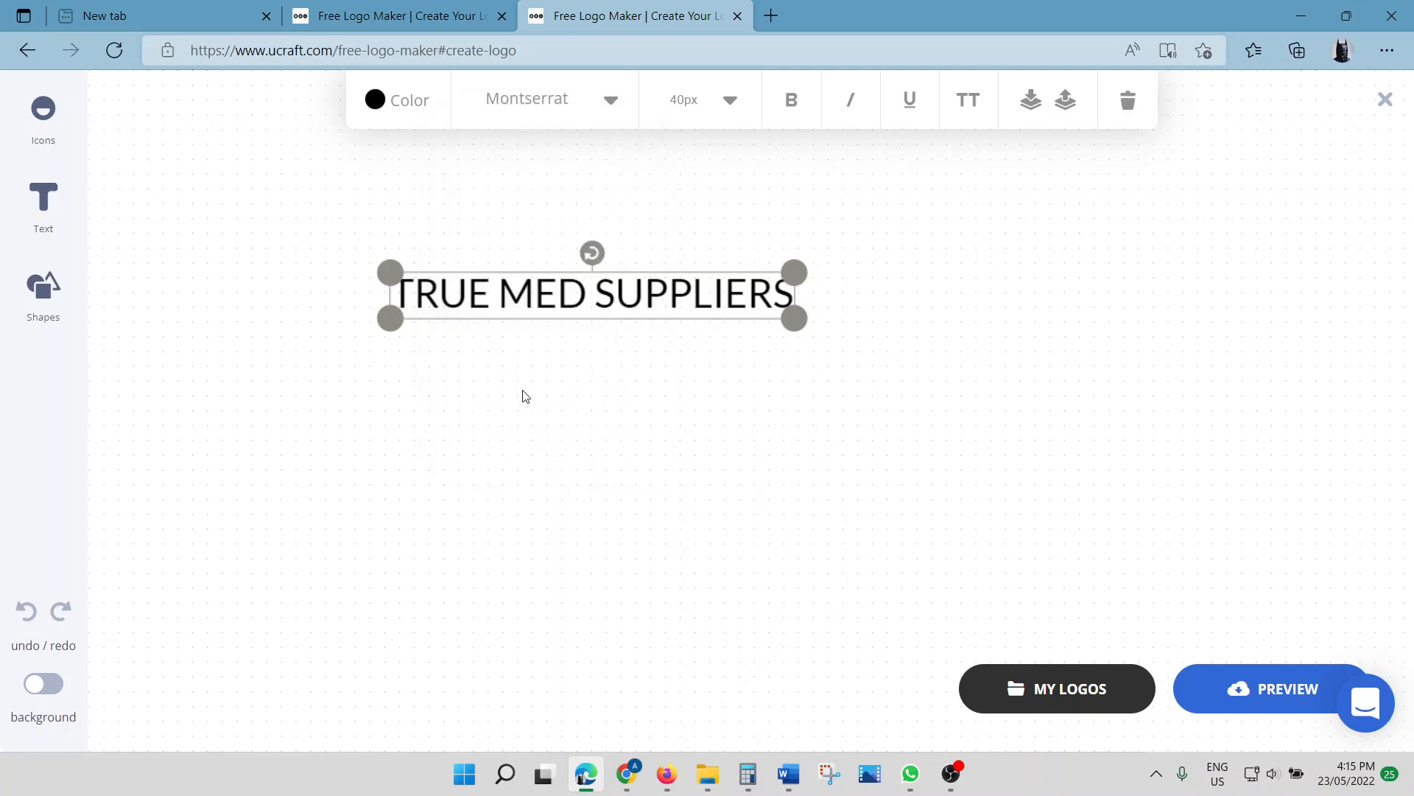
Nudge the text slightly left and make it bold
click(741, 448)
drag(613, 288, 583, 297)
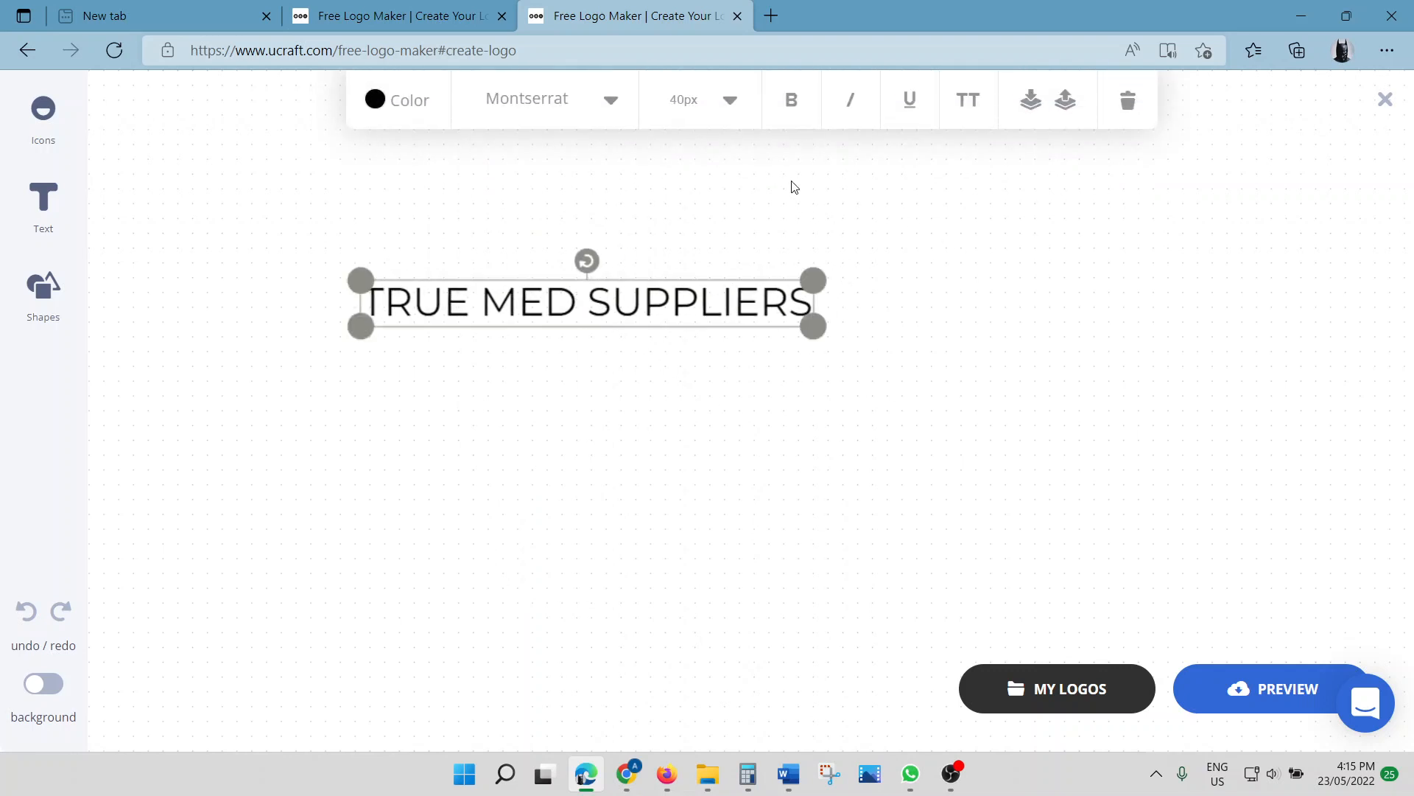
click(793, 111)
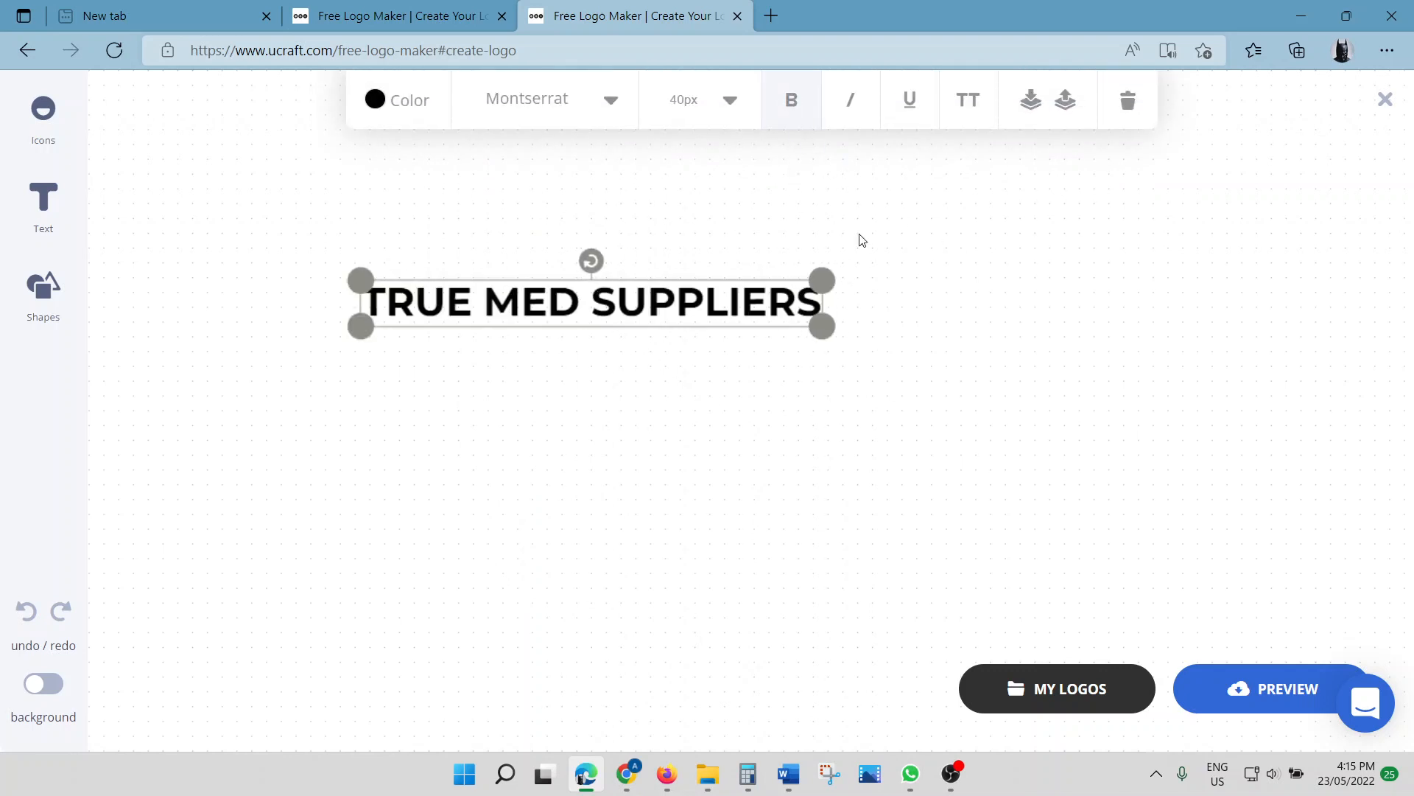
click(710, 386)
click(649, 302)
click(46, 309)
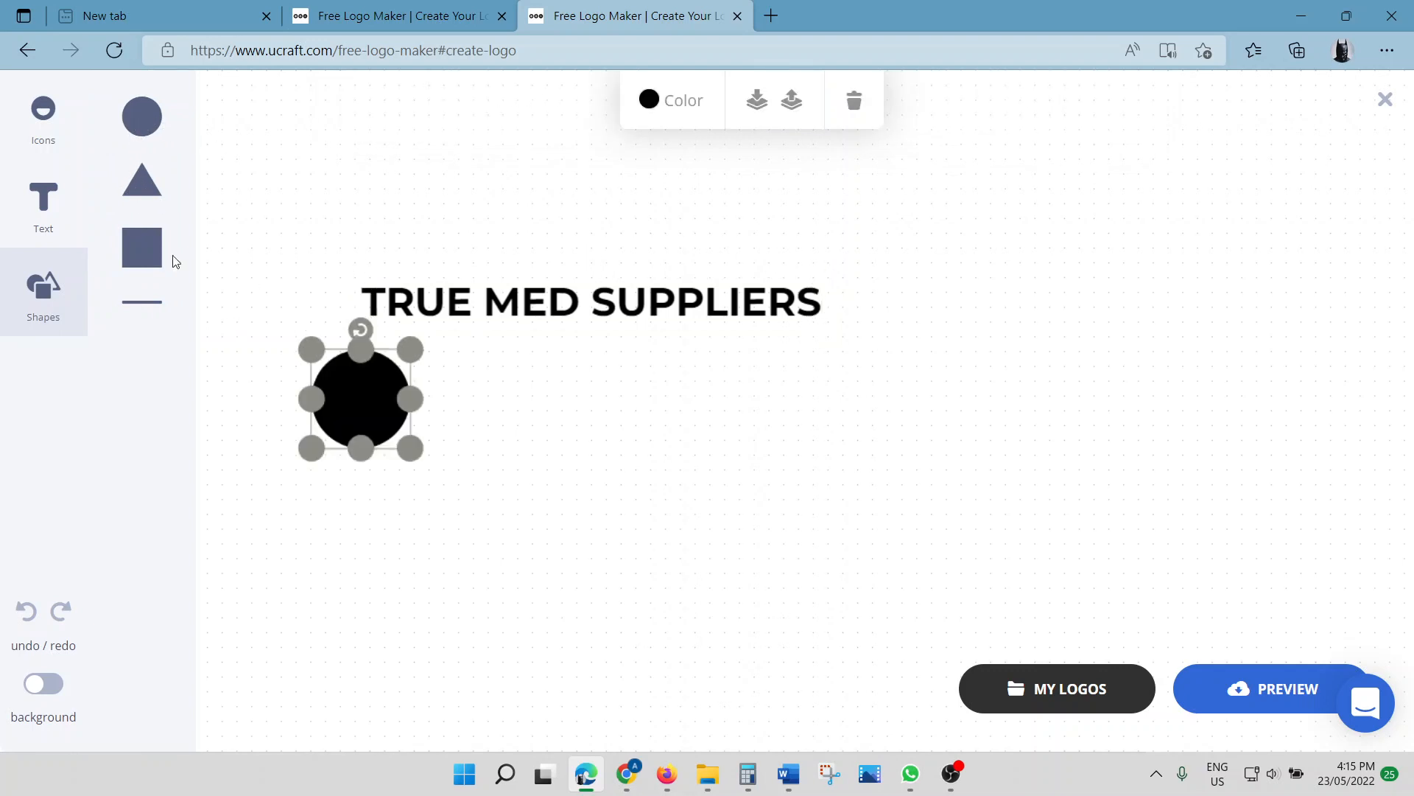
click(142, 187)
click(156, 263)
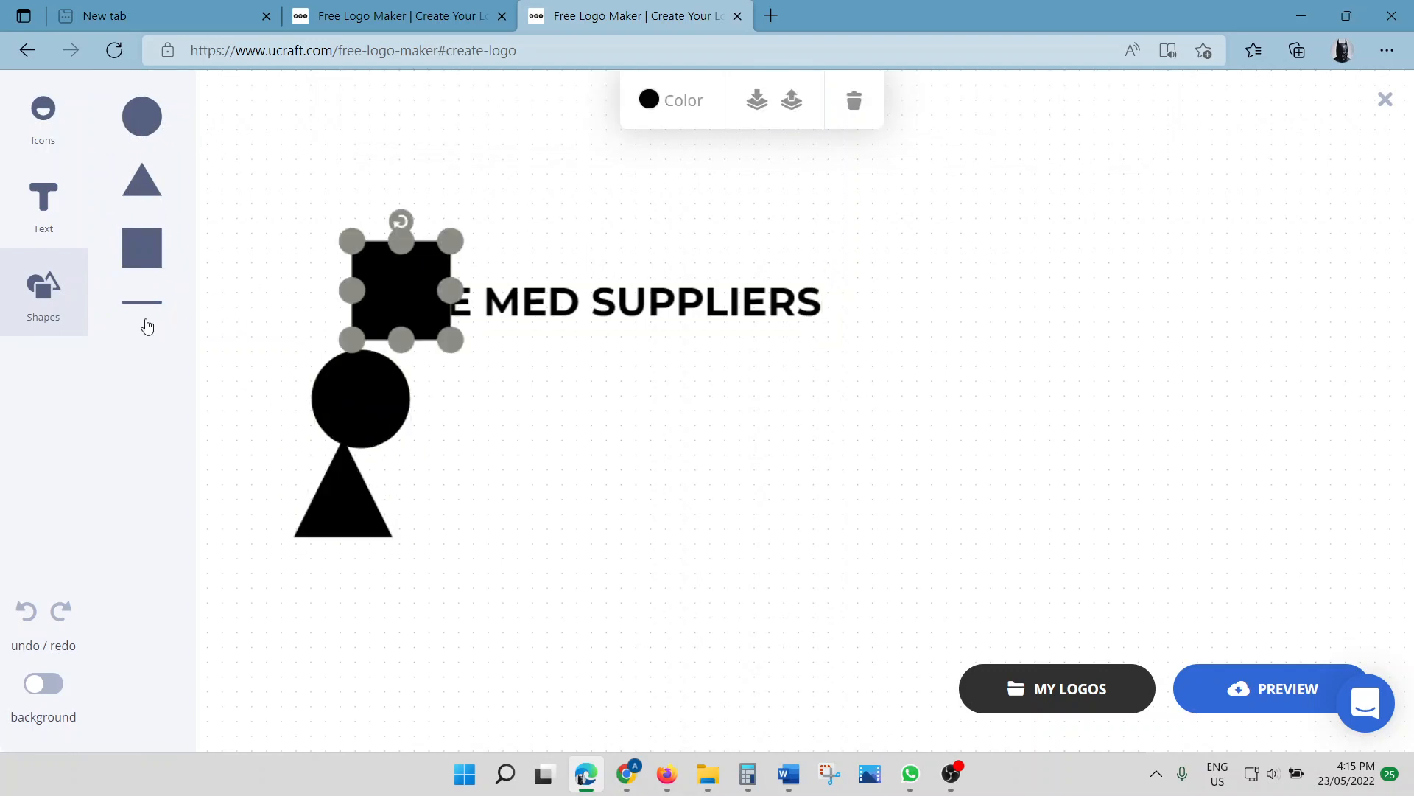
click(147, 303)
drag(414, 319, 553, 498)
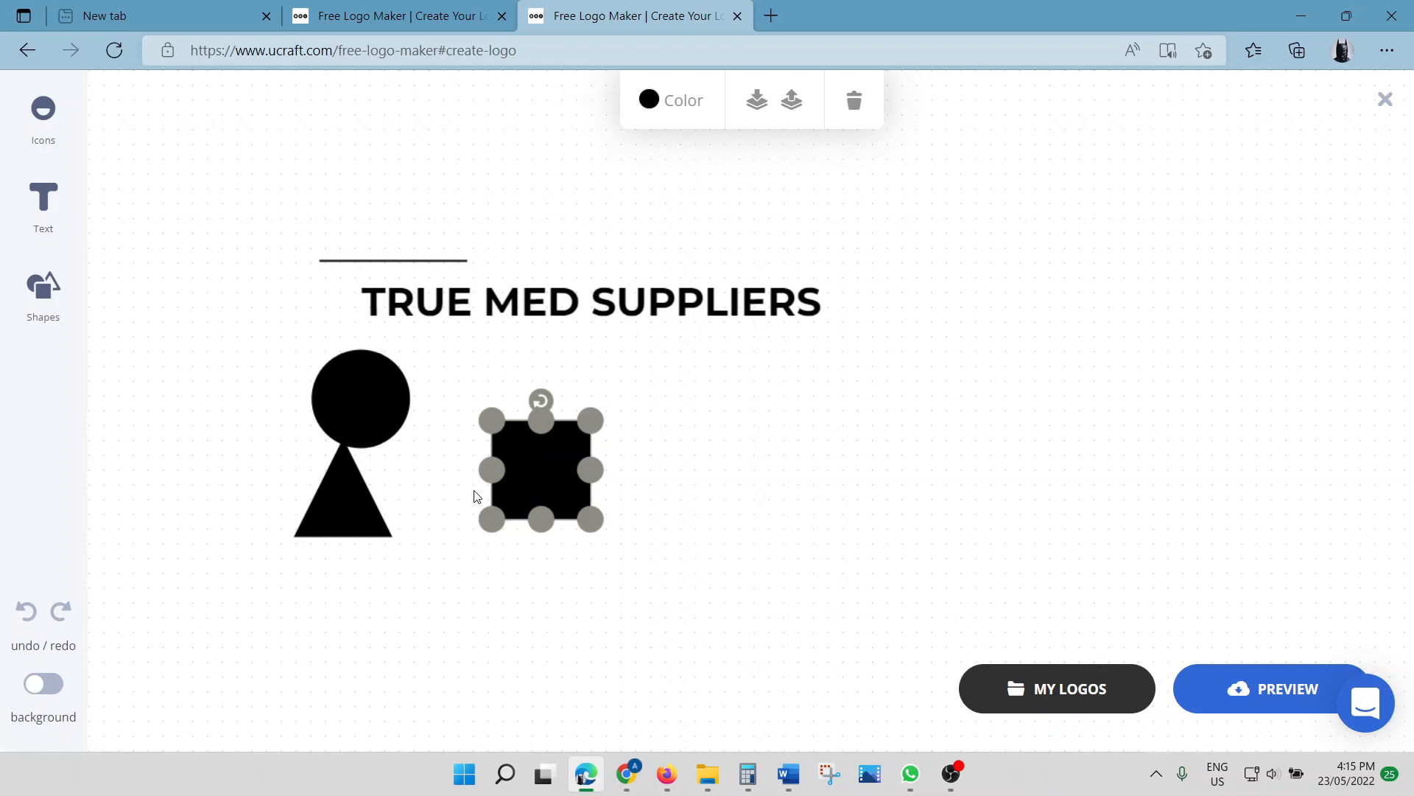
key(Delete)
click(383, 405)
key(Delete)
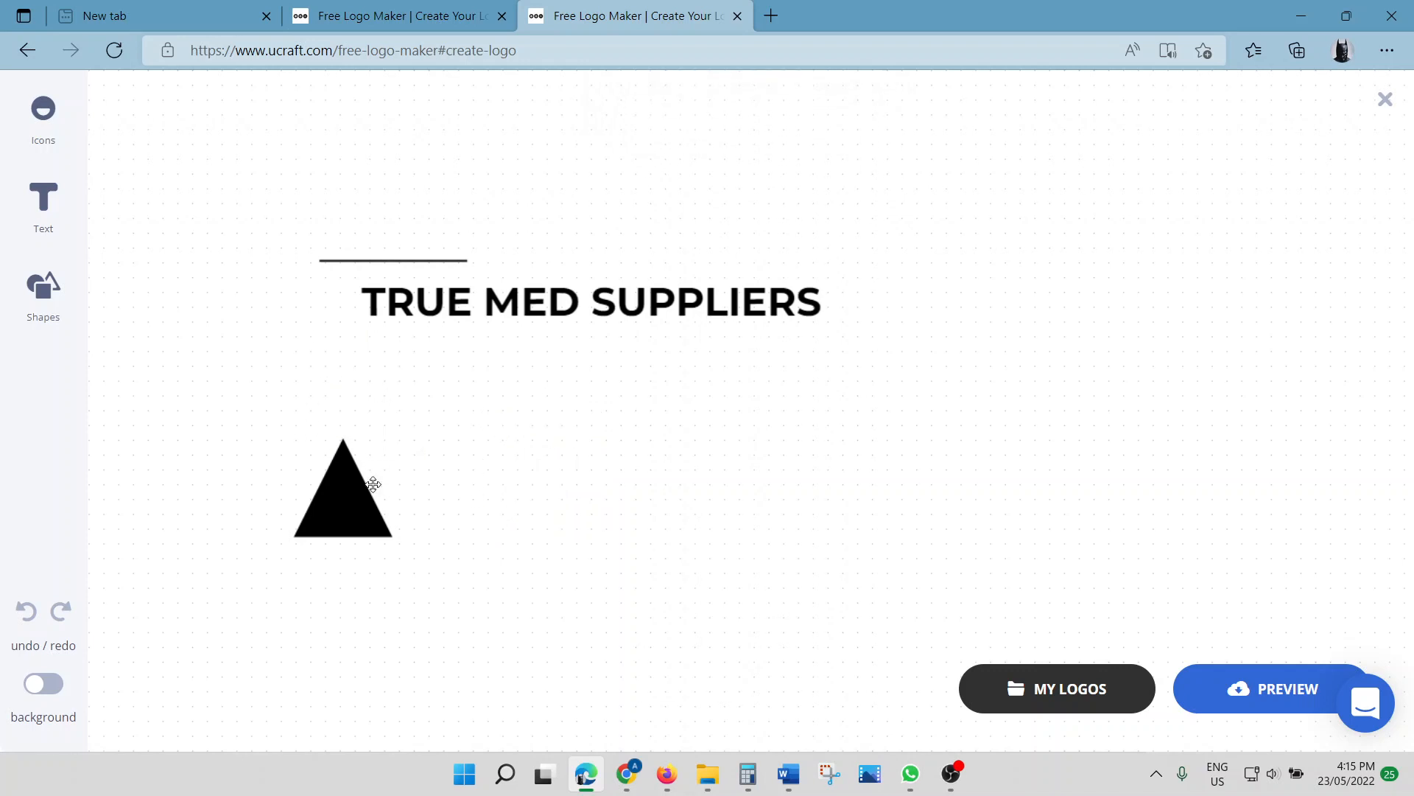
click(373, 483)
key(Delete)
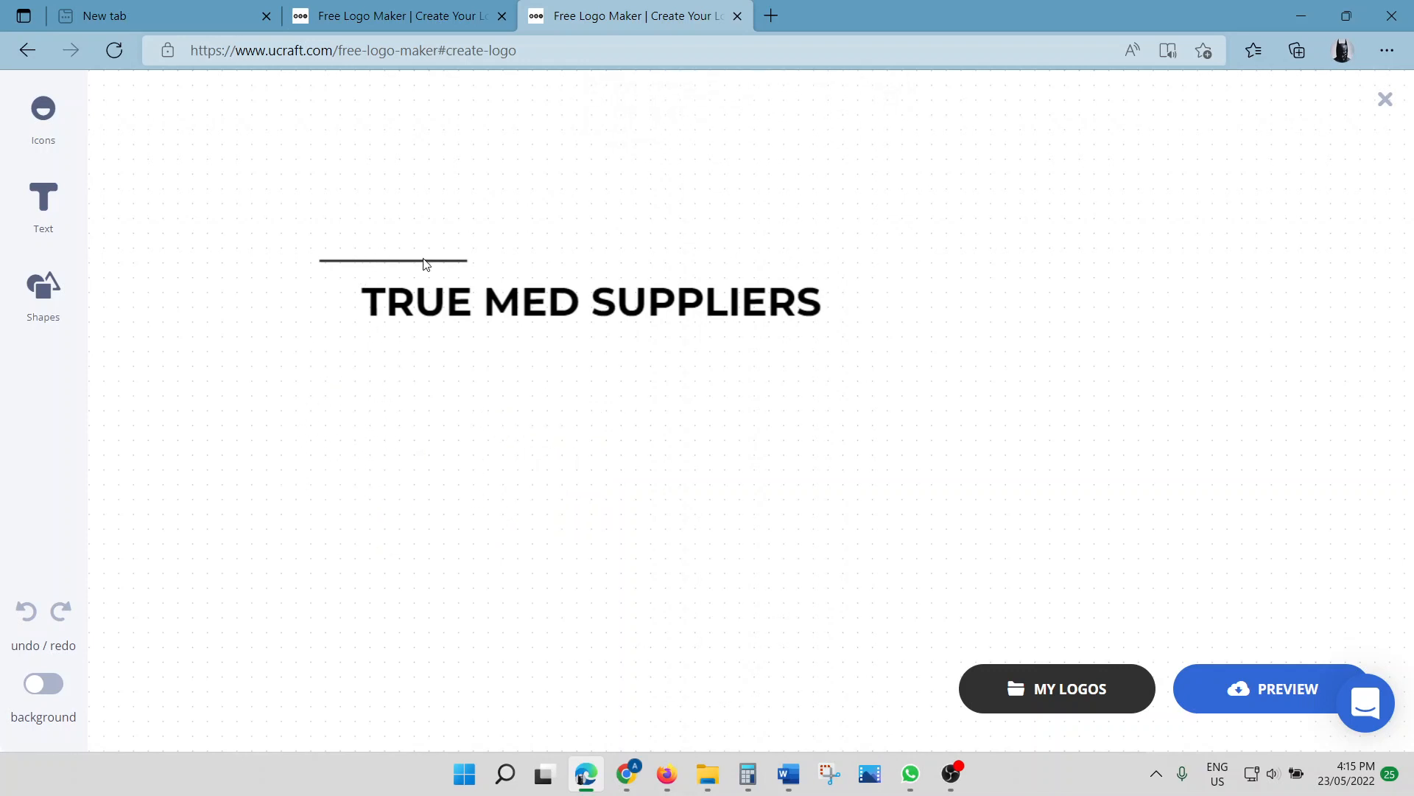
key(ctrl+z)
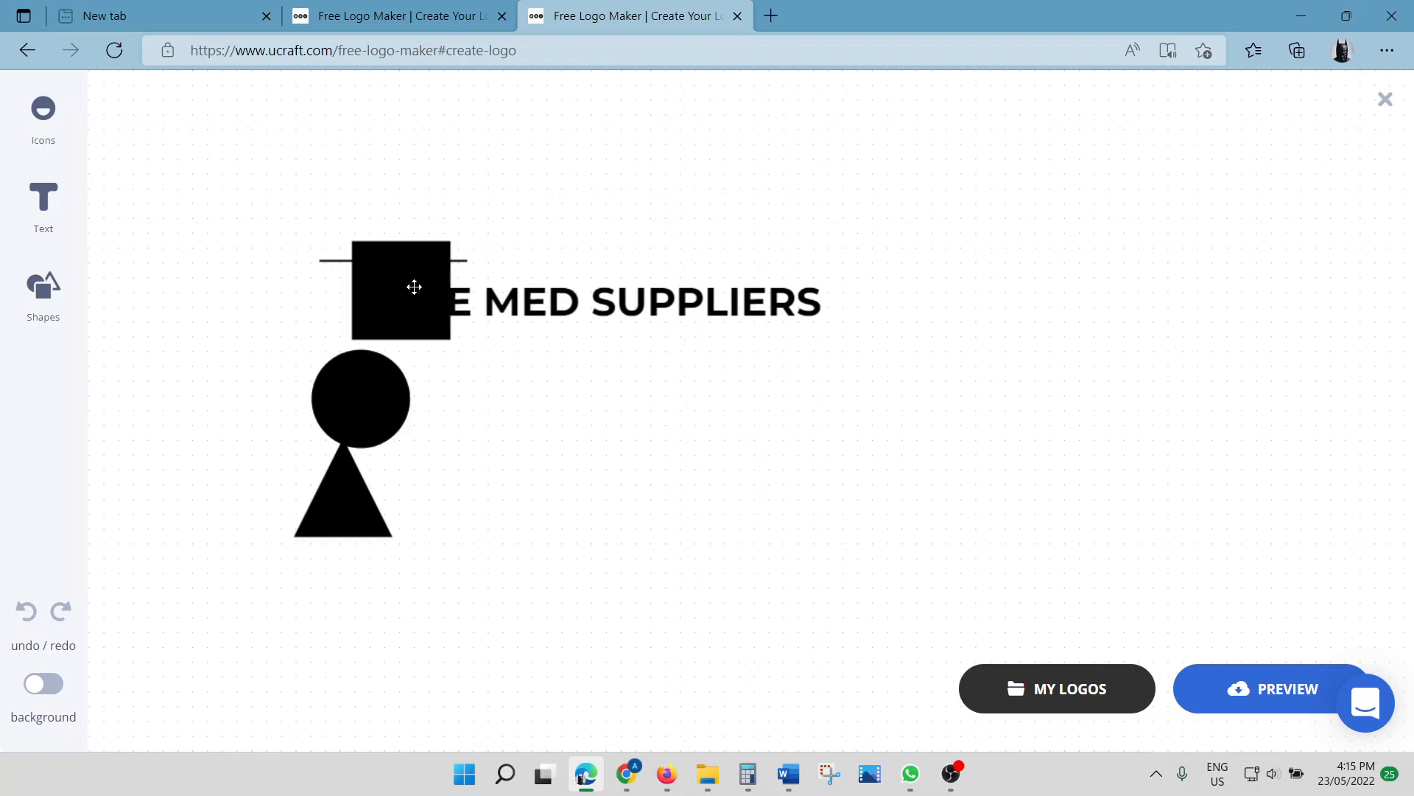
key(ctrl+z)
key(ctrl+z)
key(ctrl+z)
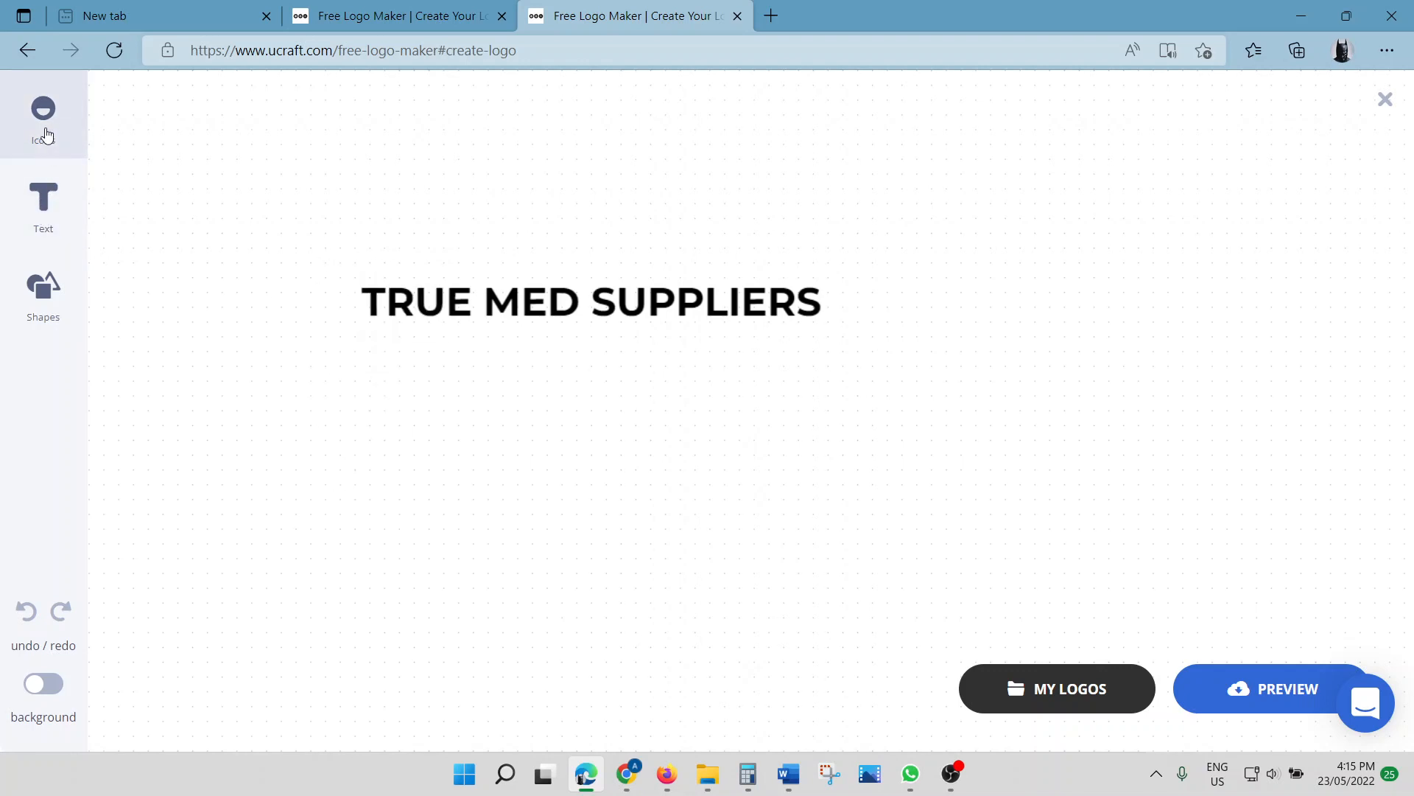
Search the icon library for MEDICAL and scroll through the medical icon results
click(46, 135)
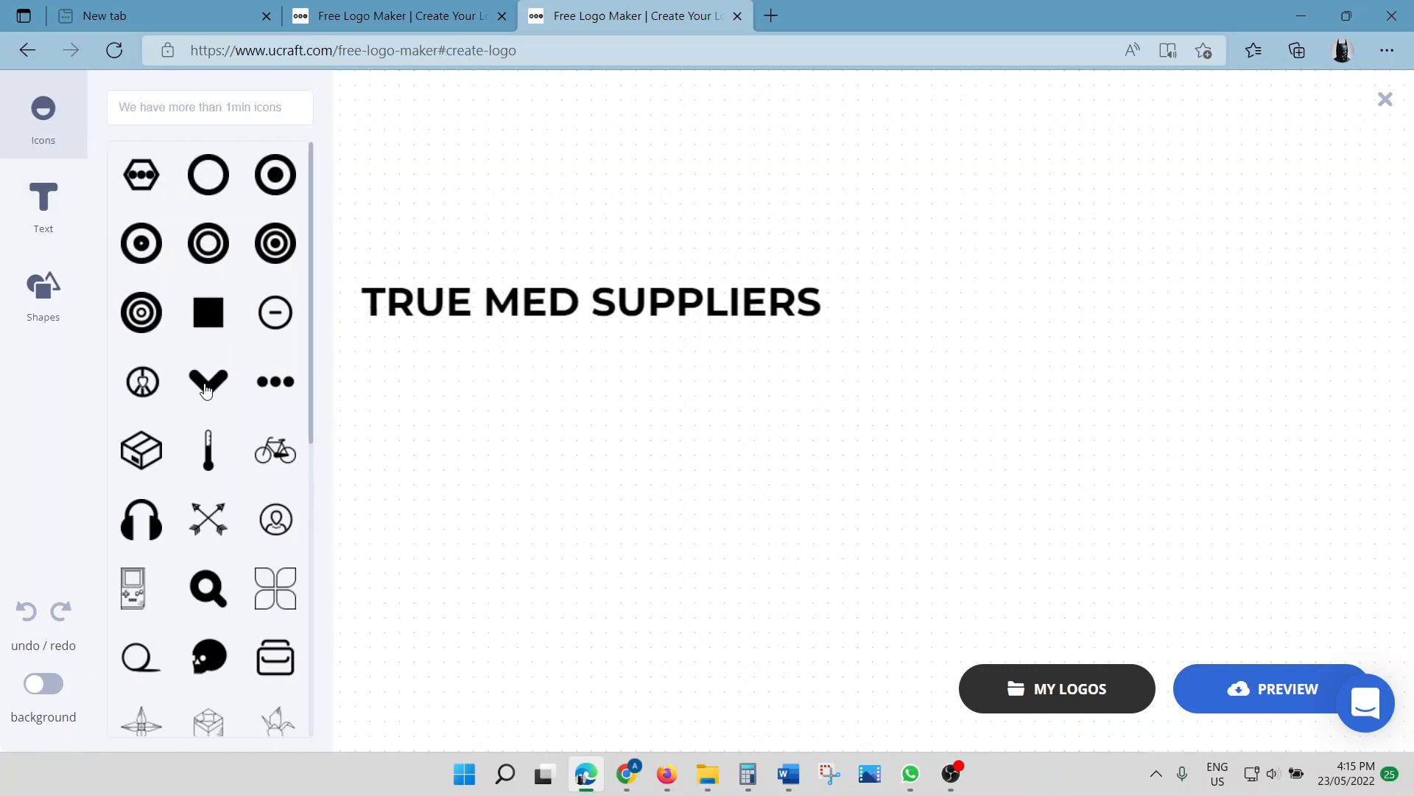
click(174, 110)
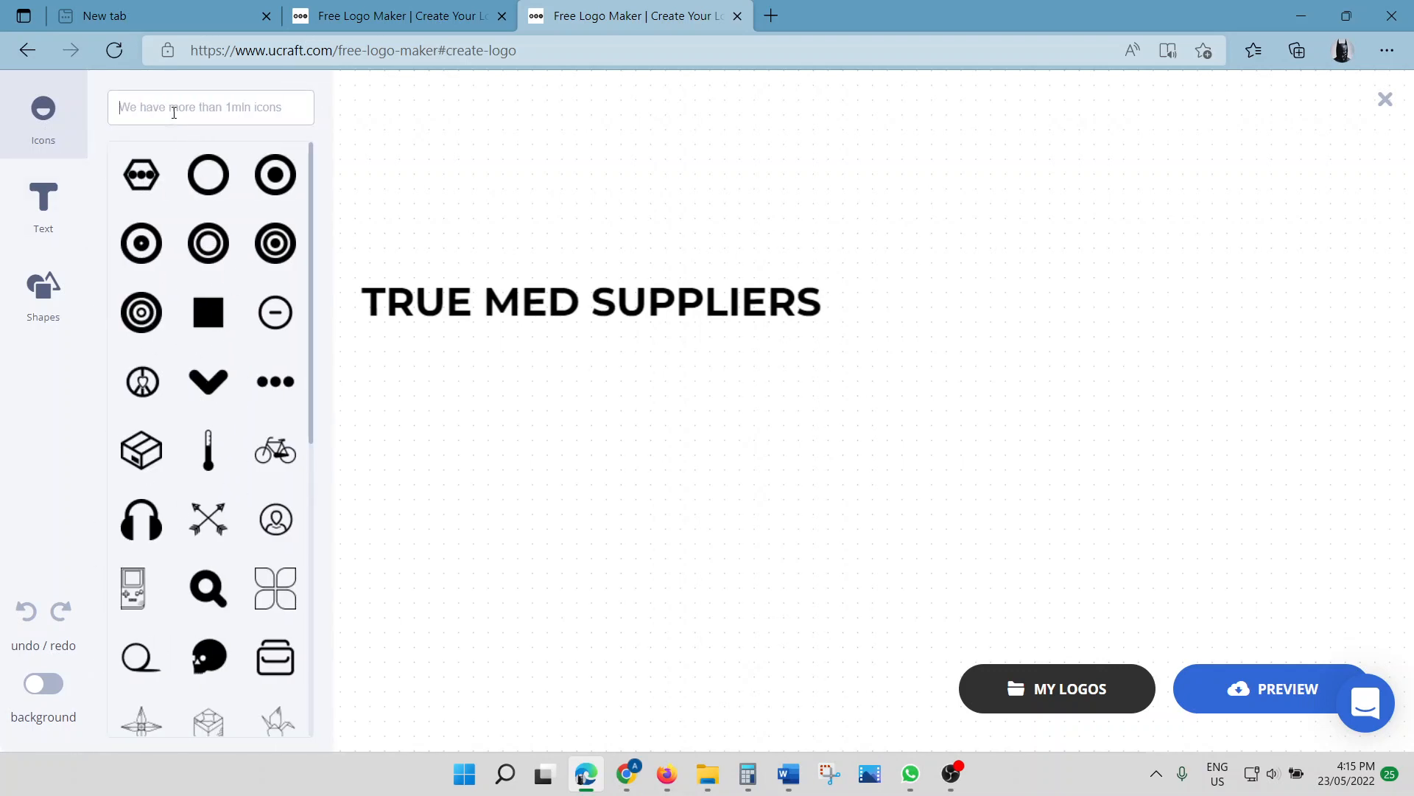
text(MEDICAL)
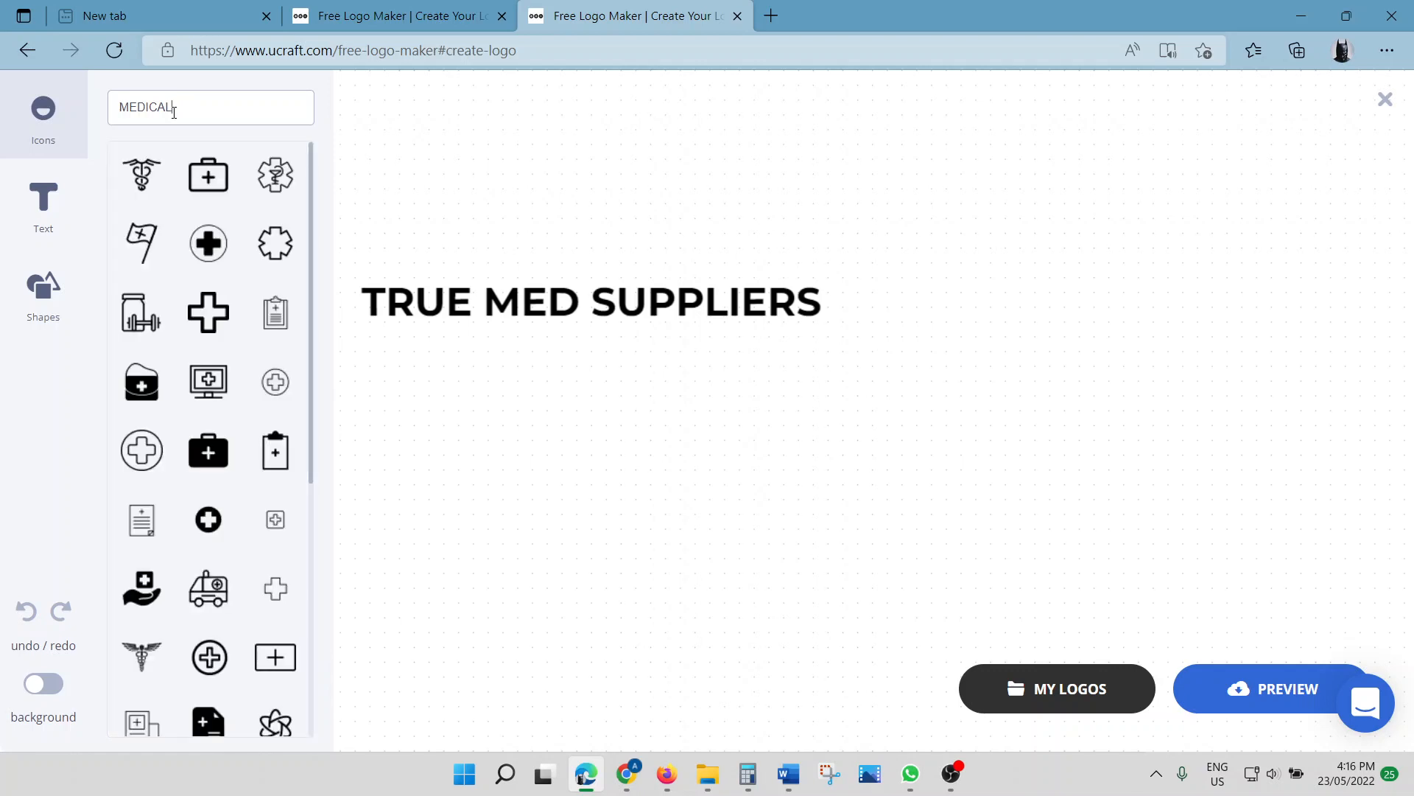
scroll(254, 529, down, 5)
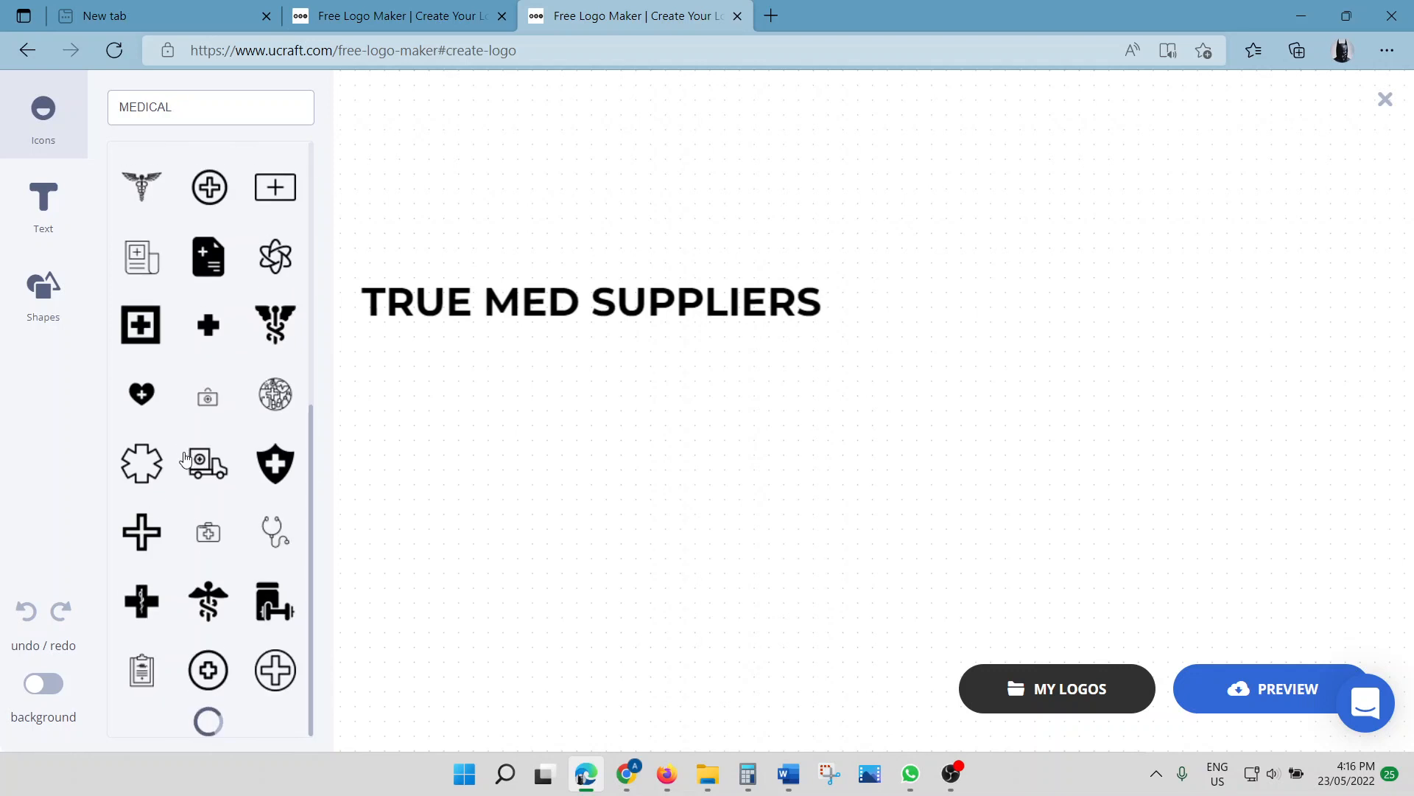
scroll(184, 458, up, 5)
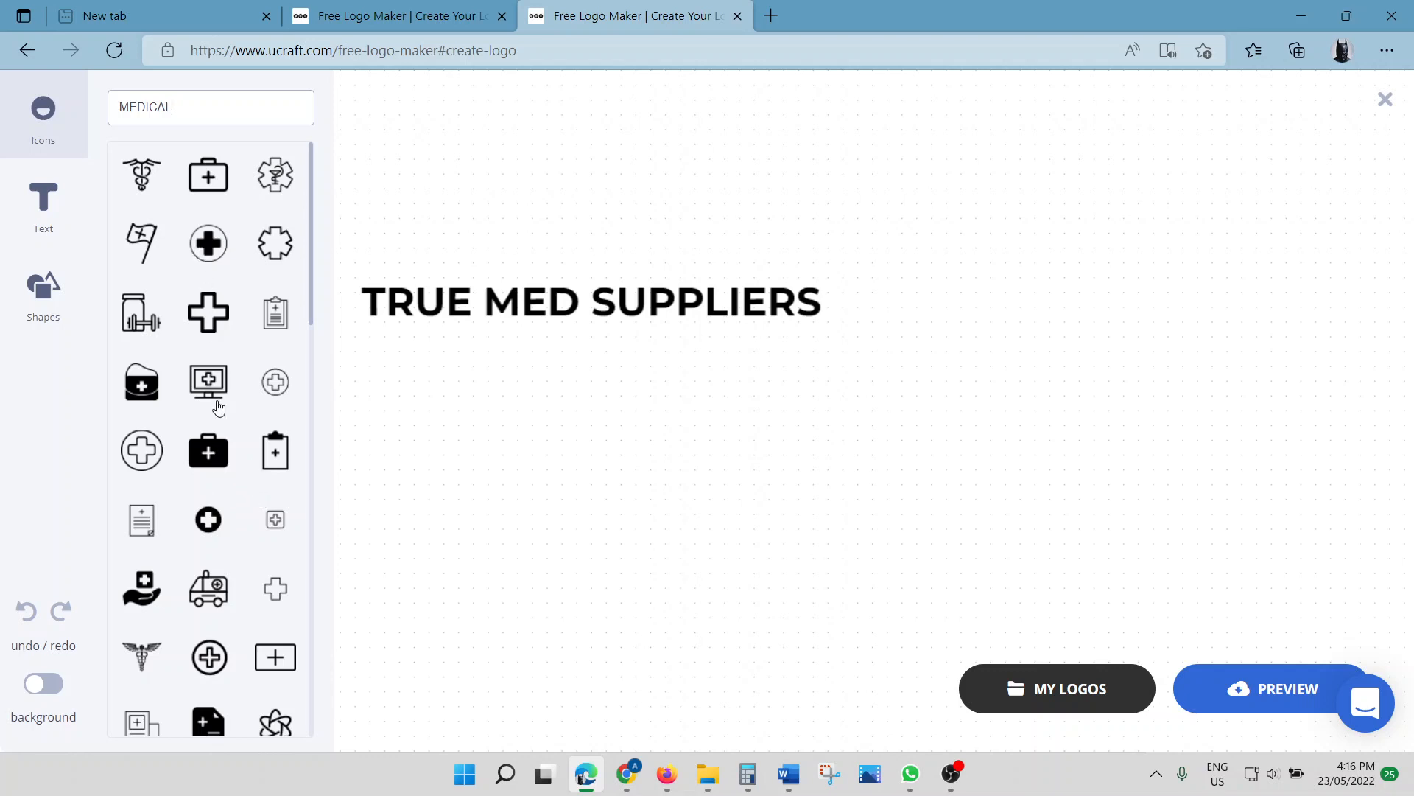
Add the medical-kit briefcase icon left of the text and shrink it to text height
click(212, 461)
click(410, 506)
drag(374, 310, 295, 291)
drag(257, 237, 318, 276)
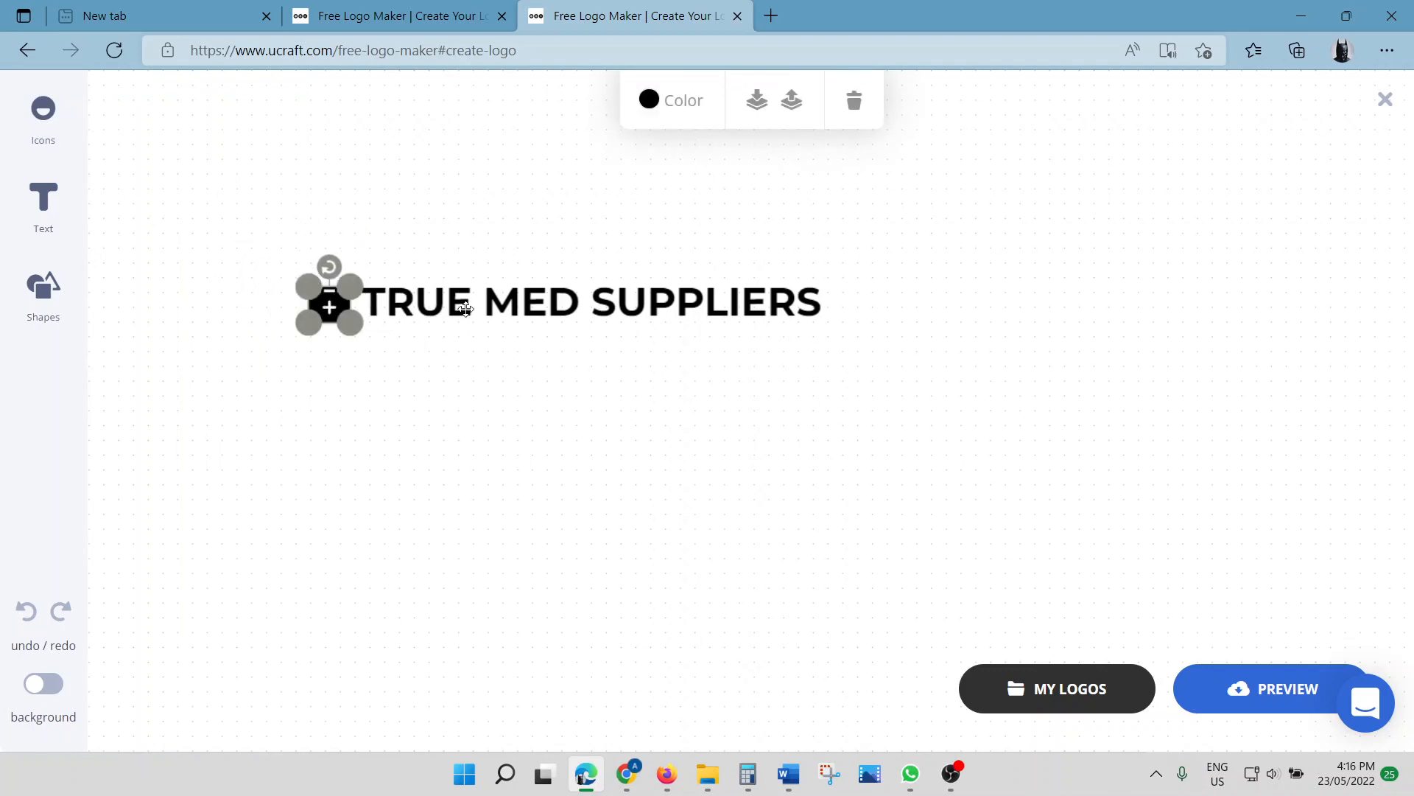
drag(466, 309, 459, 314)
click(486, 414)
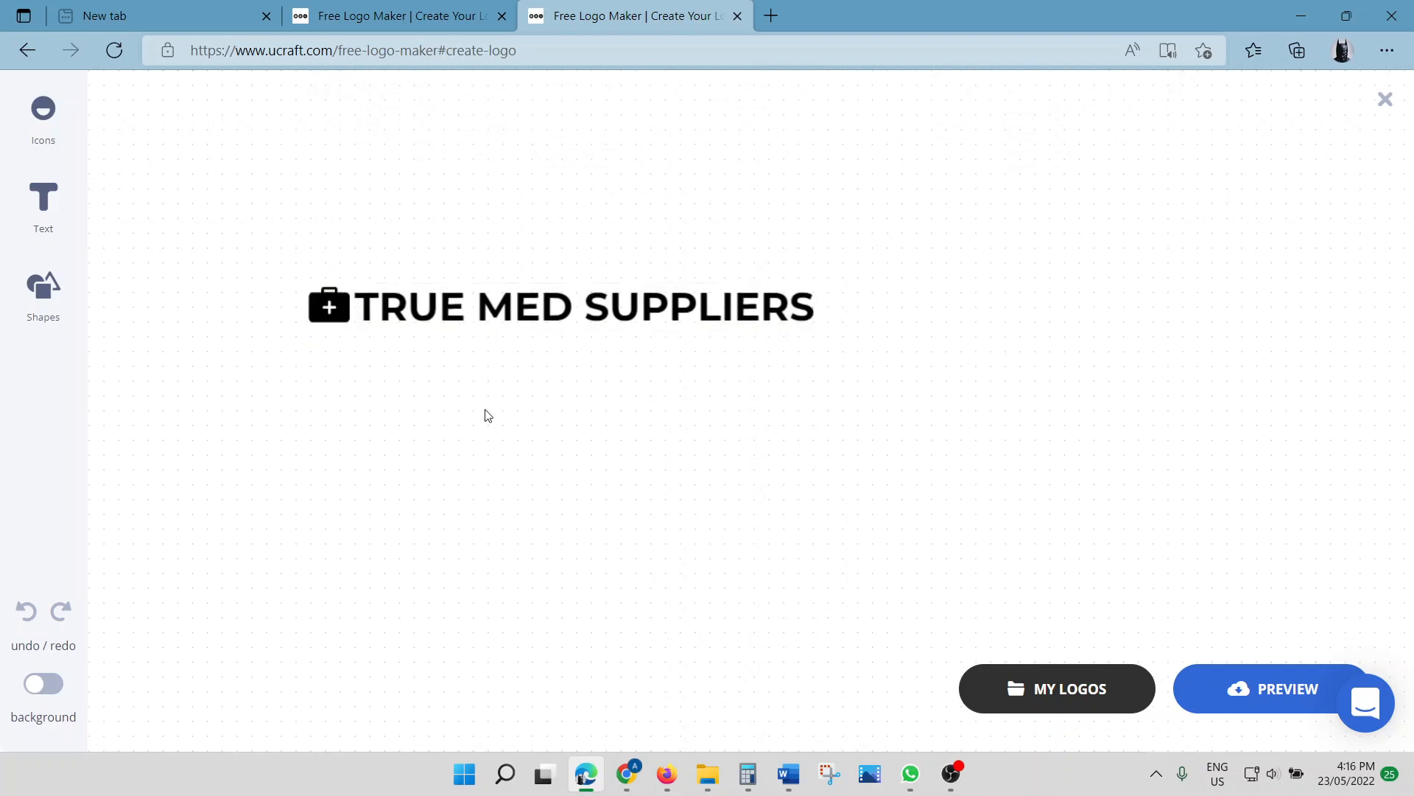
click(330, 308)
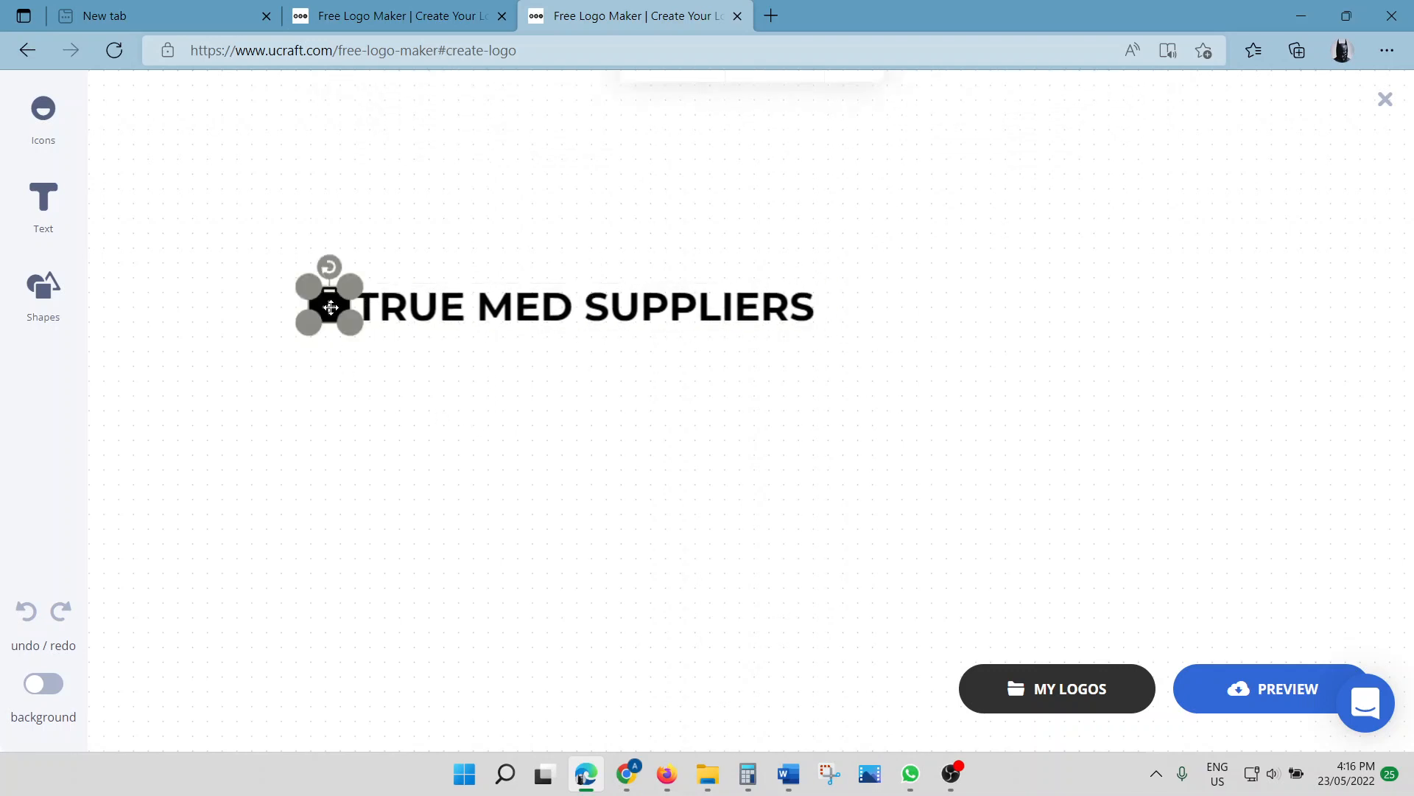
click(346, 447)
click(328, 306)
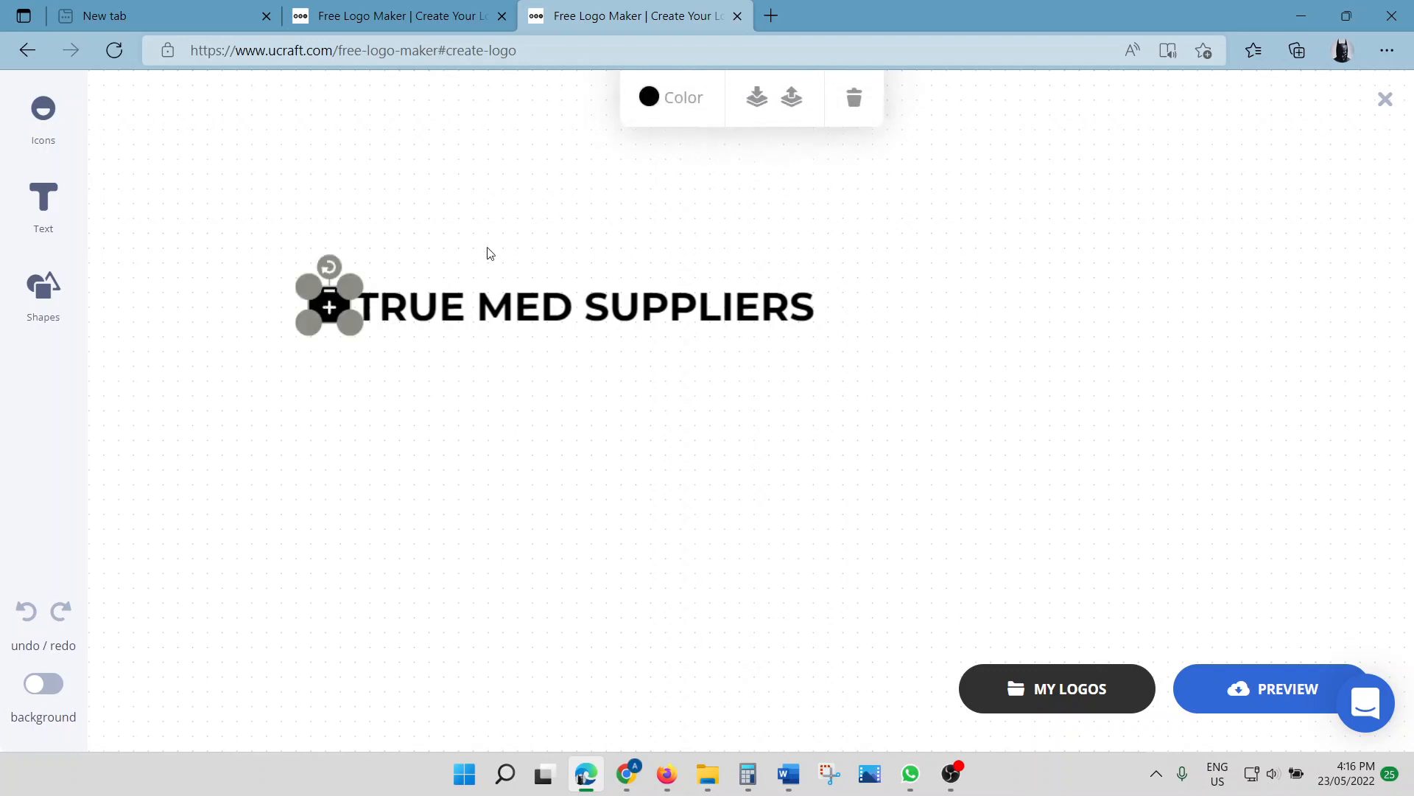
Turn the medical-kit icon red using its colour options
click(651, 104)
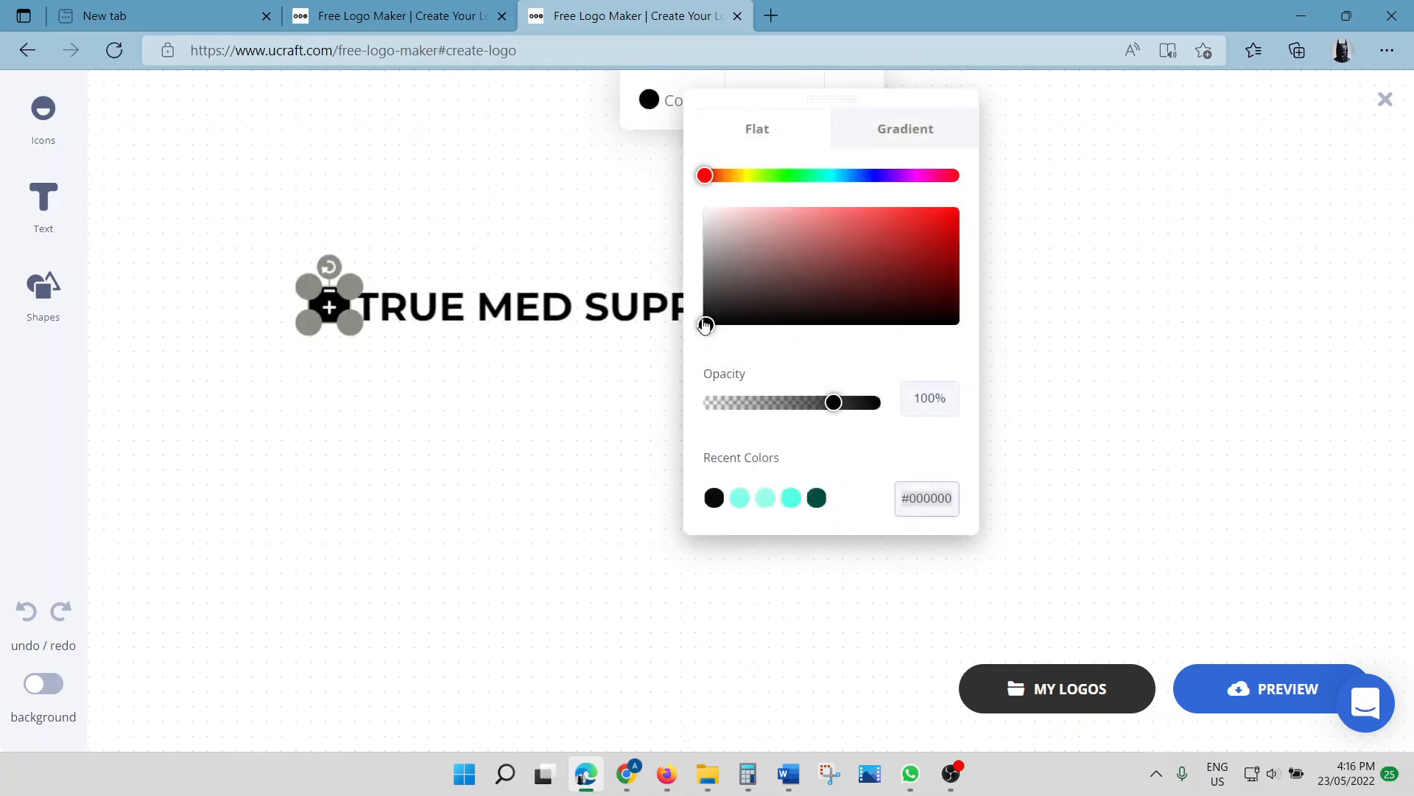
drag(721, 319, 924, 235)
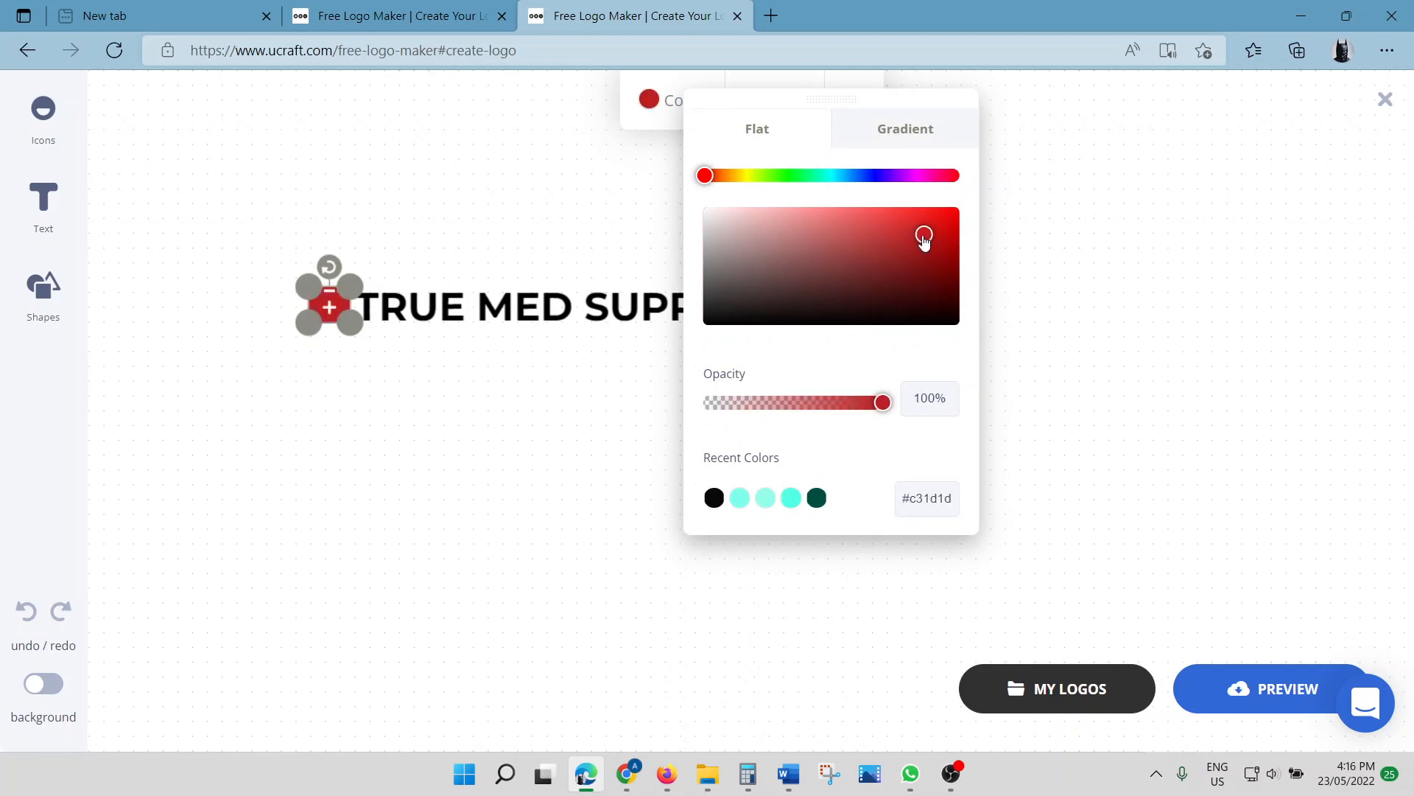
click(538, 435)
click(539, 439)
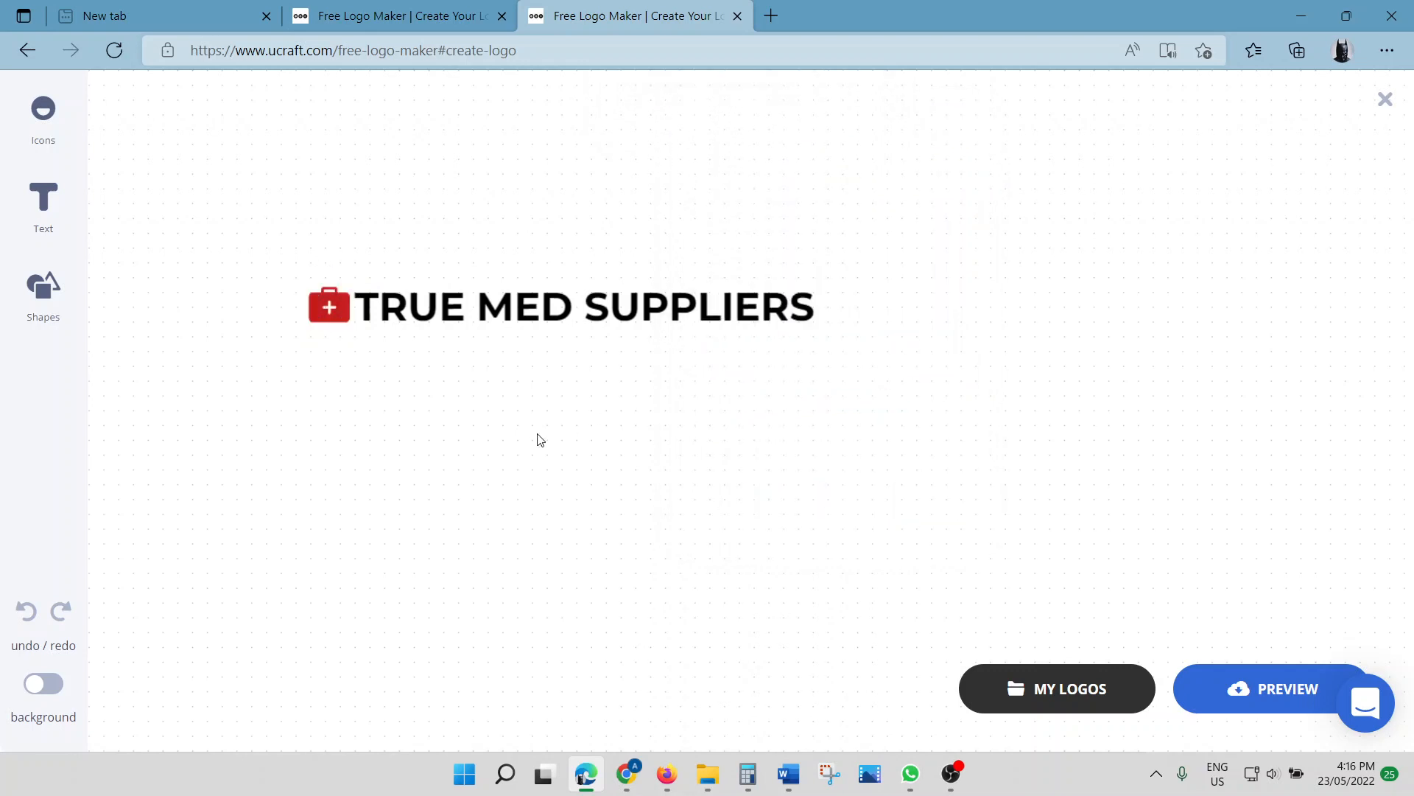
Enlarge the text slightly, resize the kit icon slightly, then preview the finished logo
click(612, 313)
drag(820, 326, 828, 324)
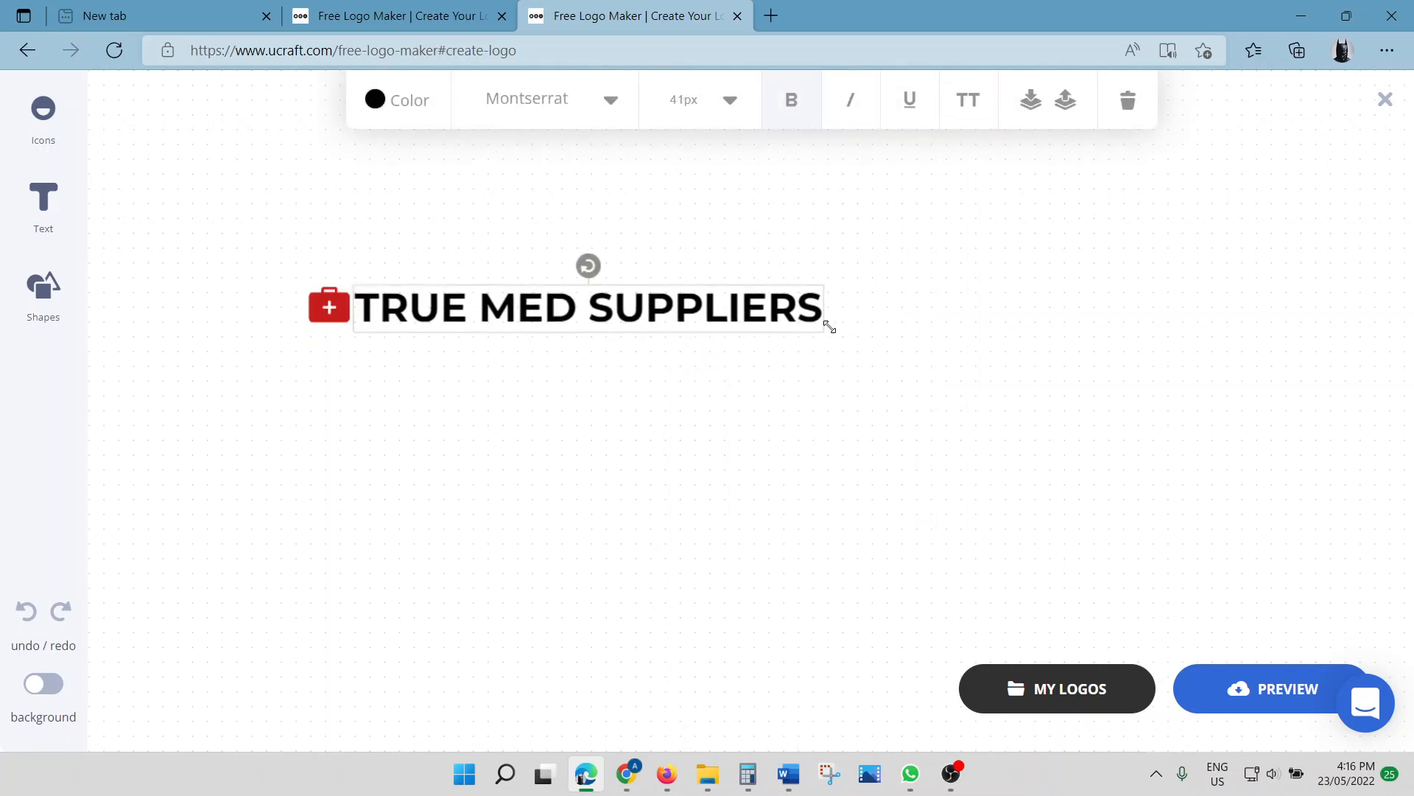
click(828, 382)
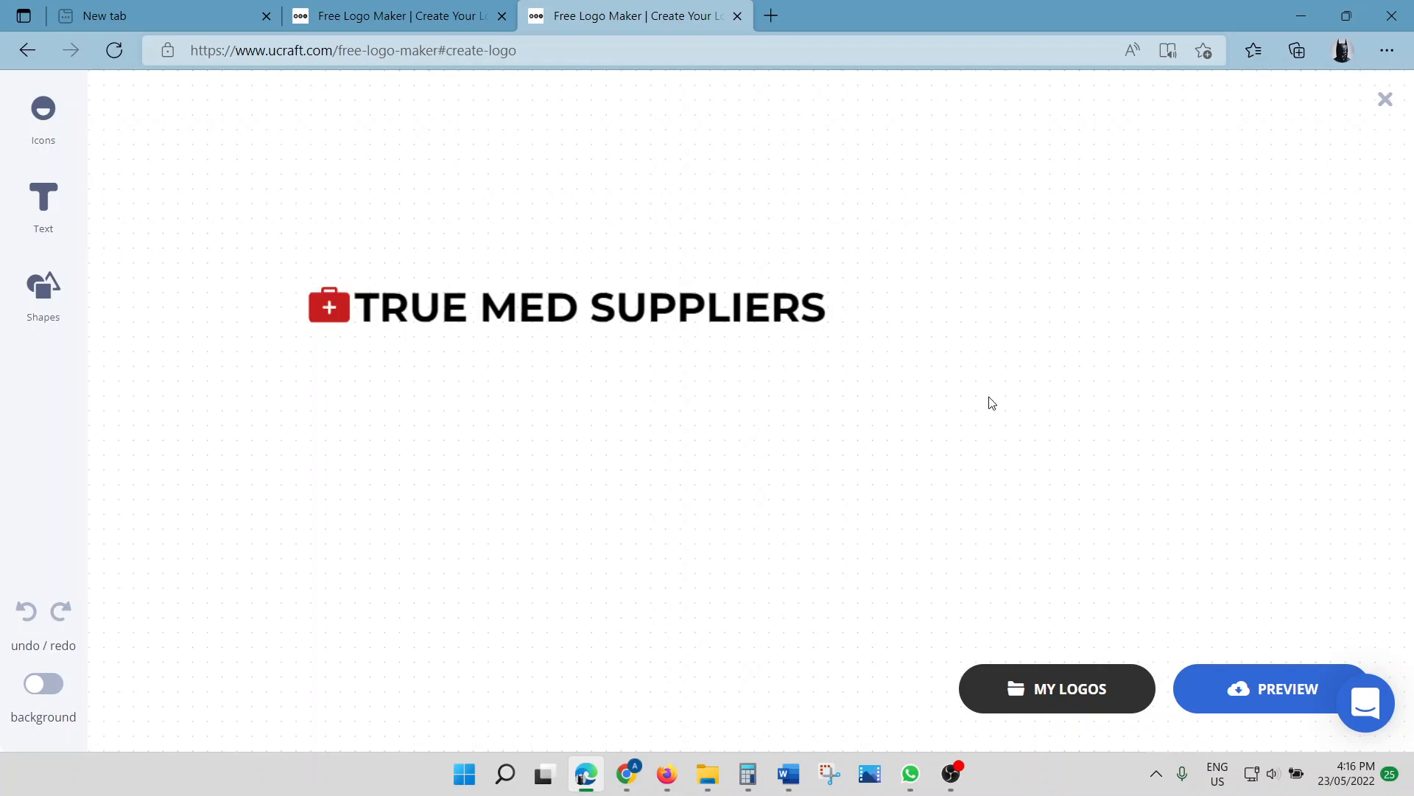
click(327, 308)
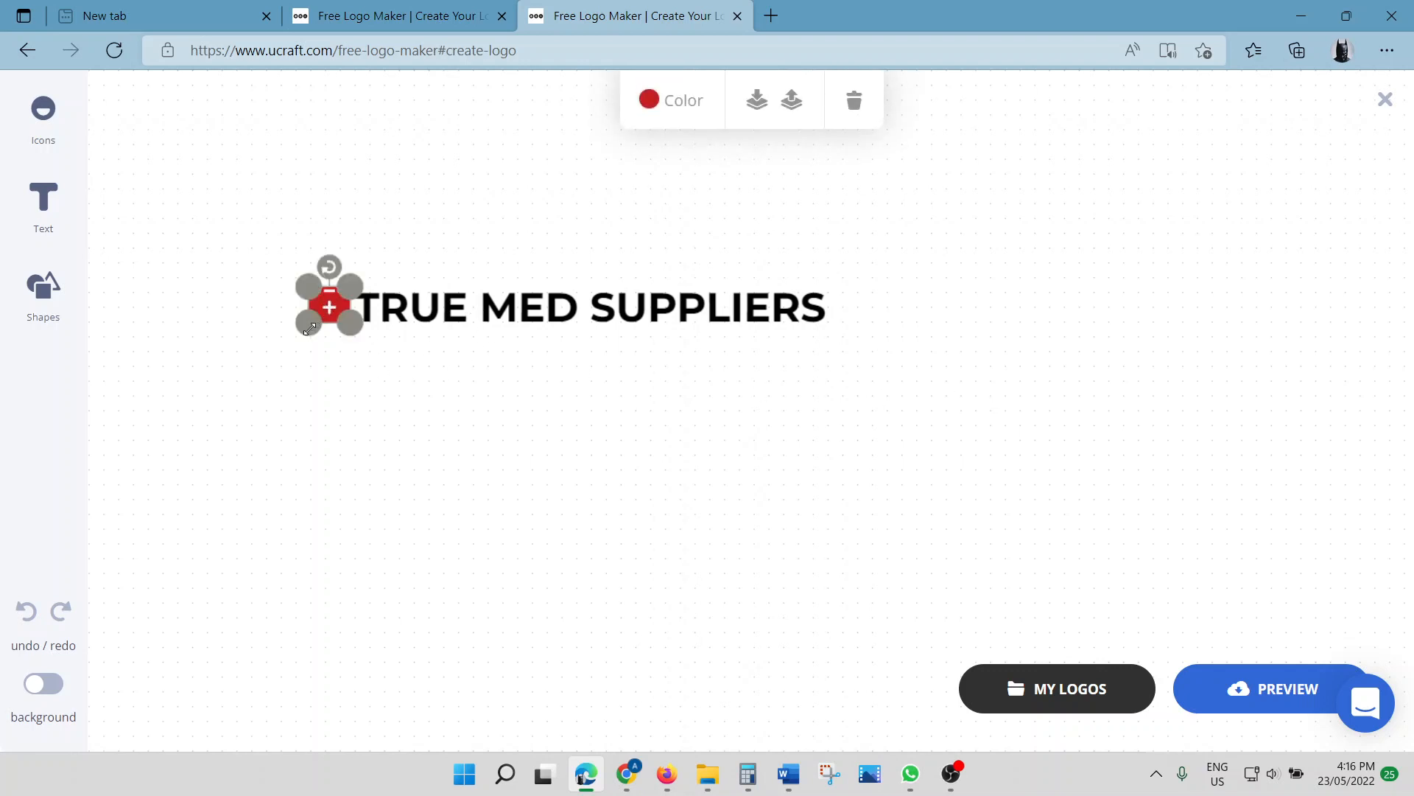
drag(309, 328, 303, 331)
click(458, 317)
click(496, 399)
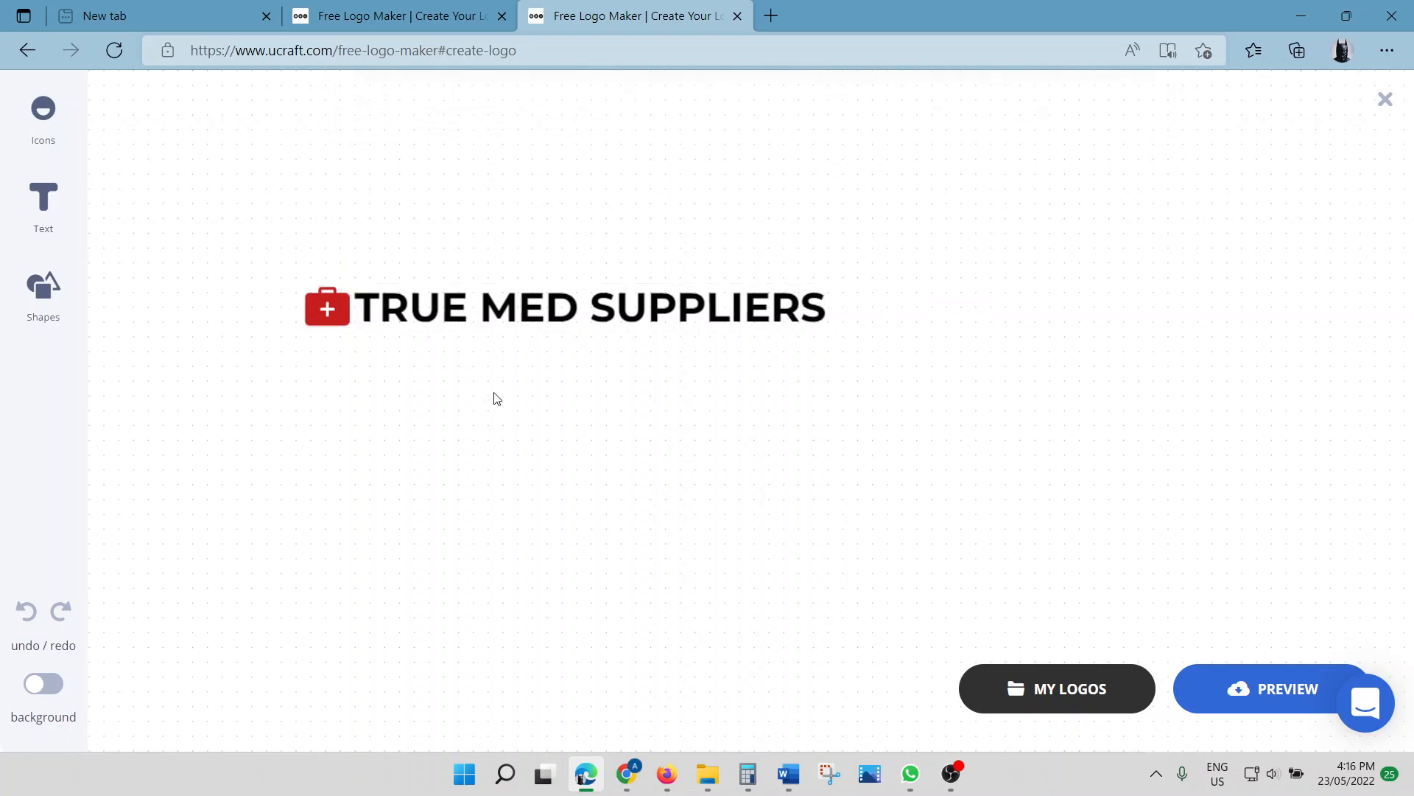
click(317, 310)
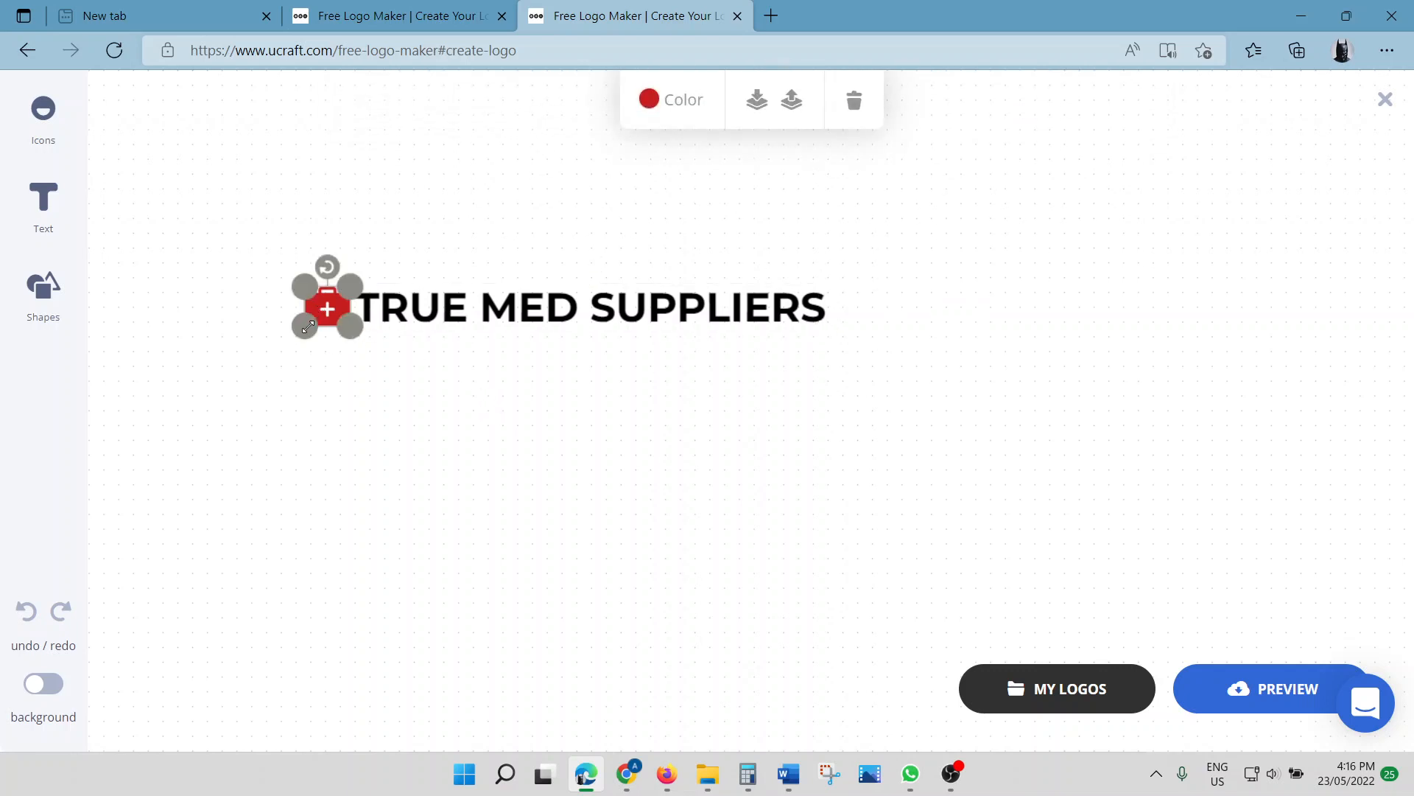
click(565, 382)
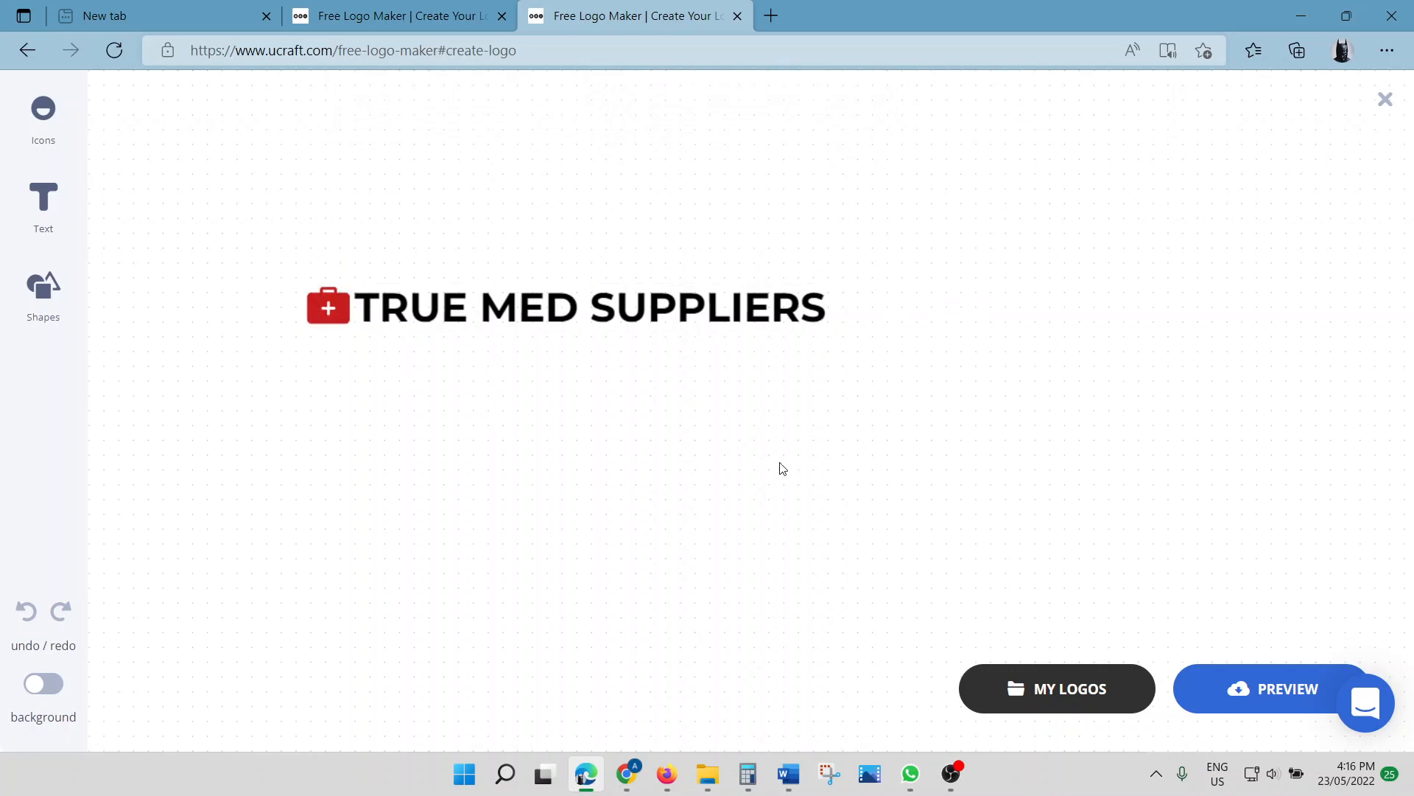
click(1290, 706)
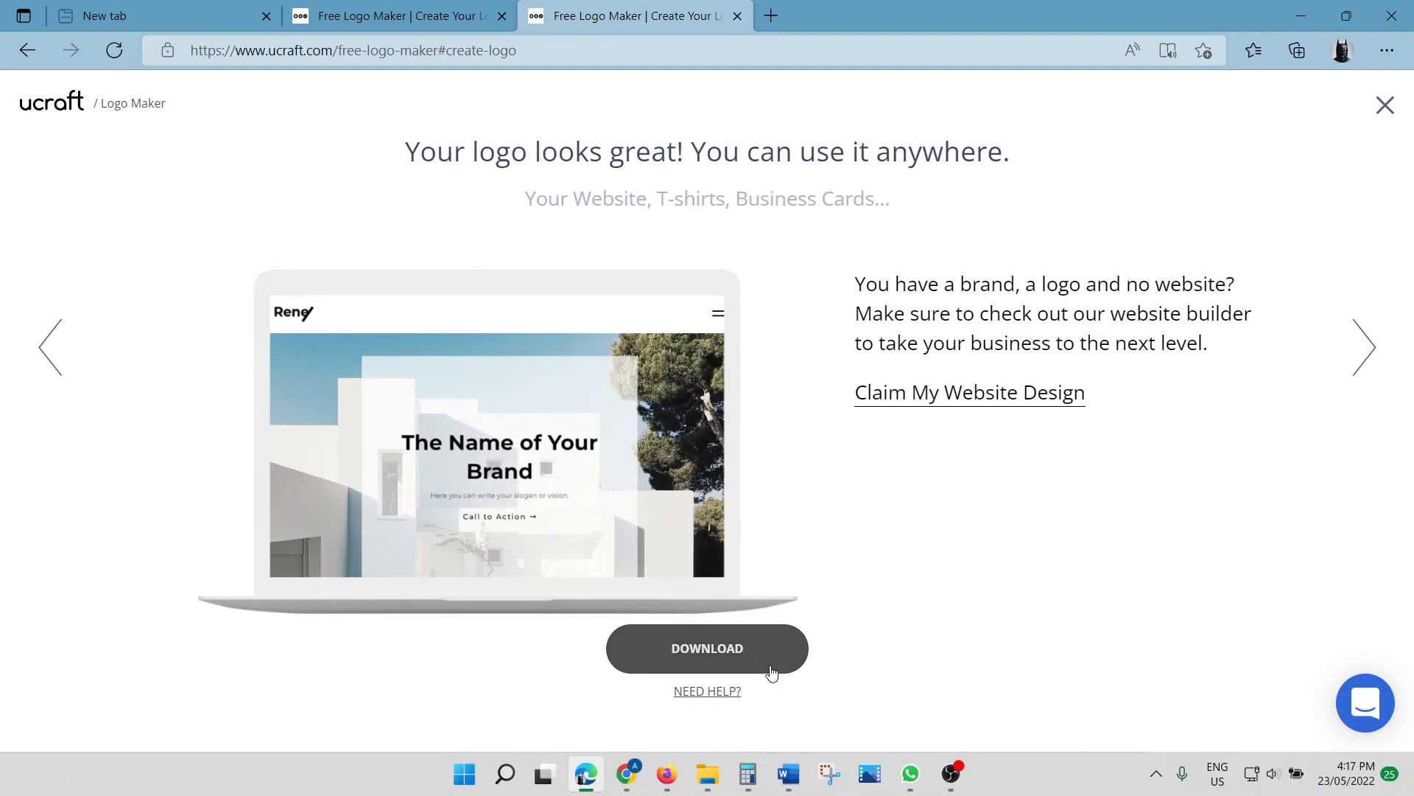
Download the logo as the free .PNG and switch back to the Chrome store window
click(772, 673)
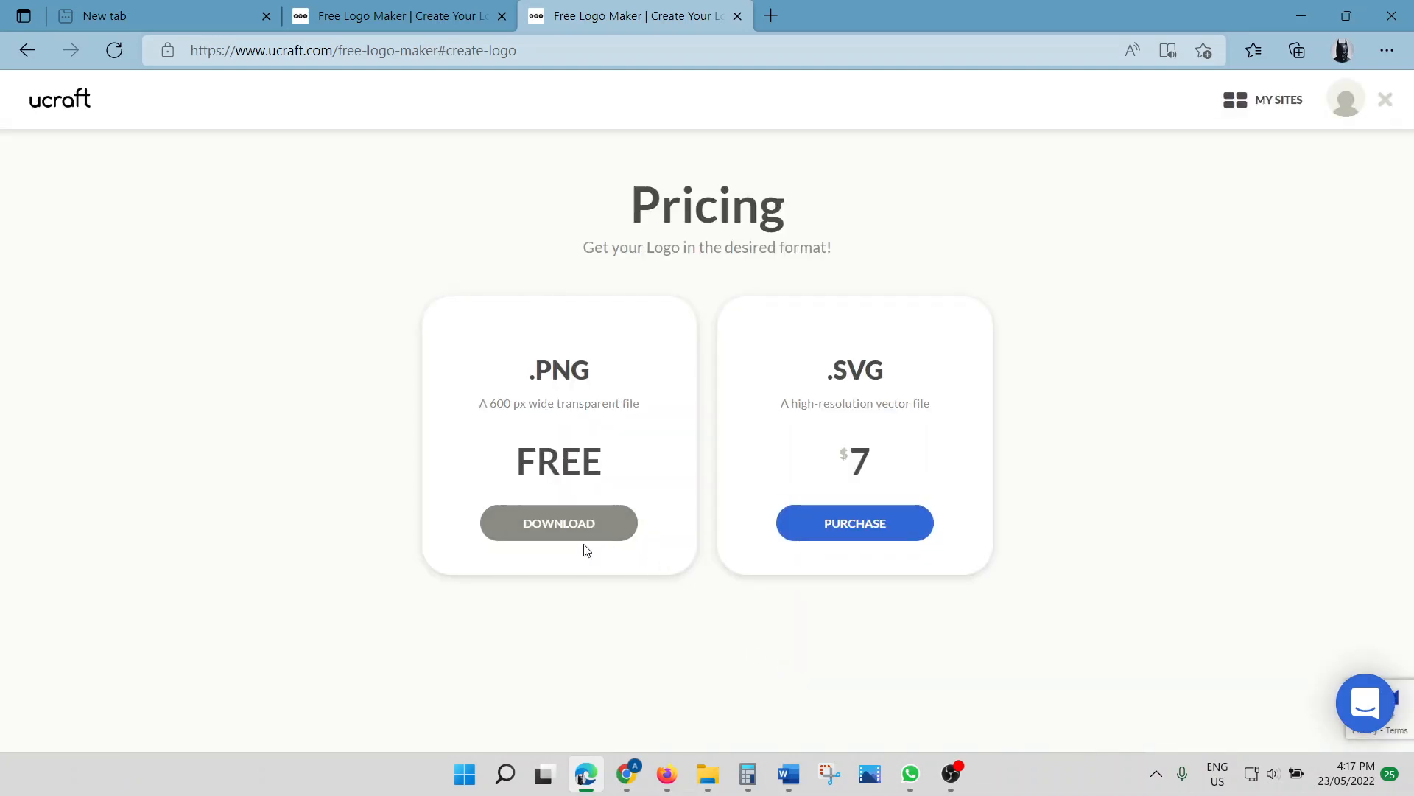
click(584, 541)
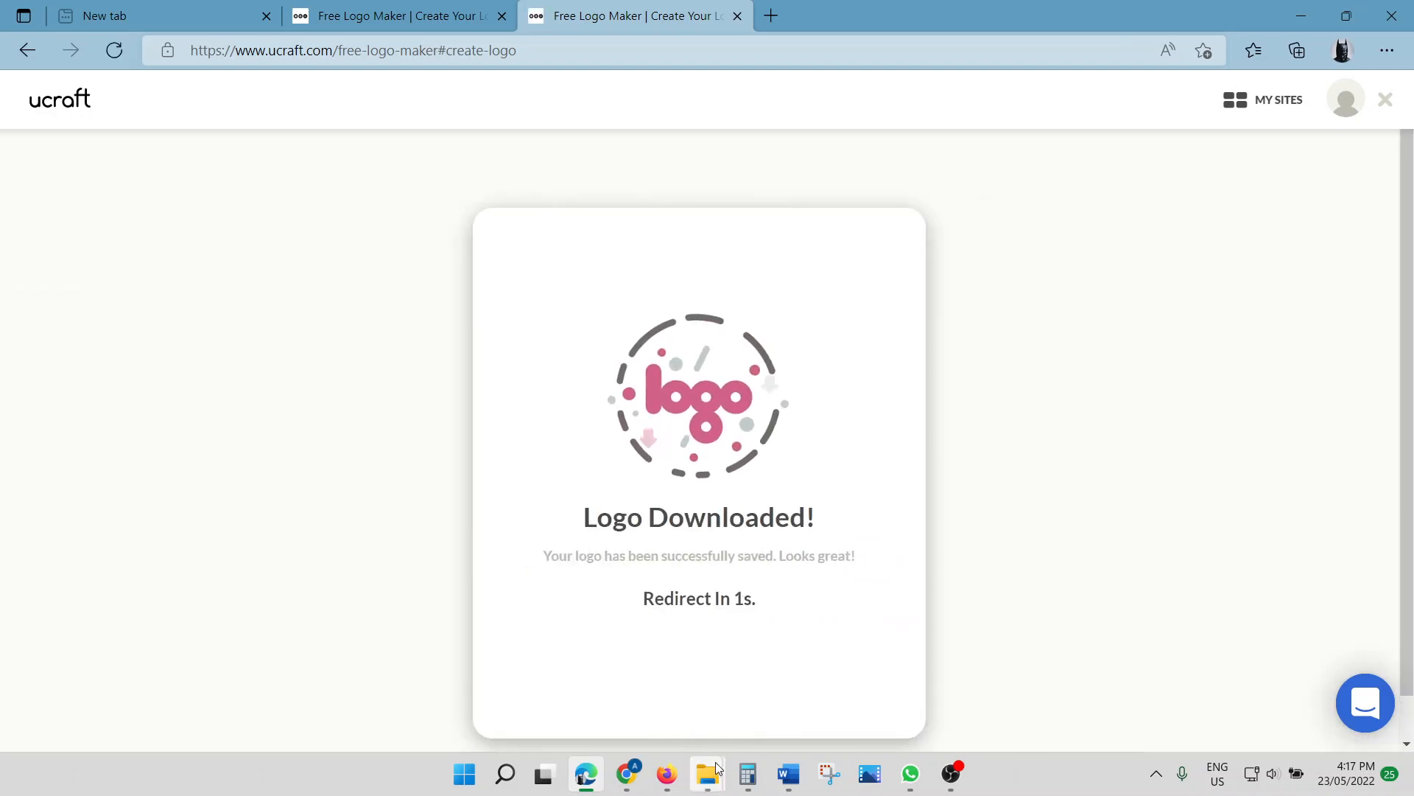
mouse_move(627, 773)
click(720, 681)
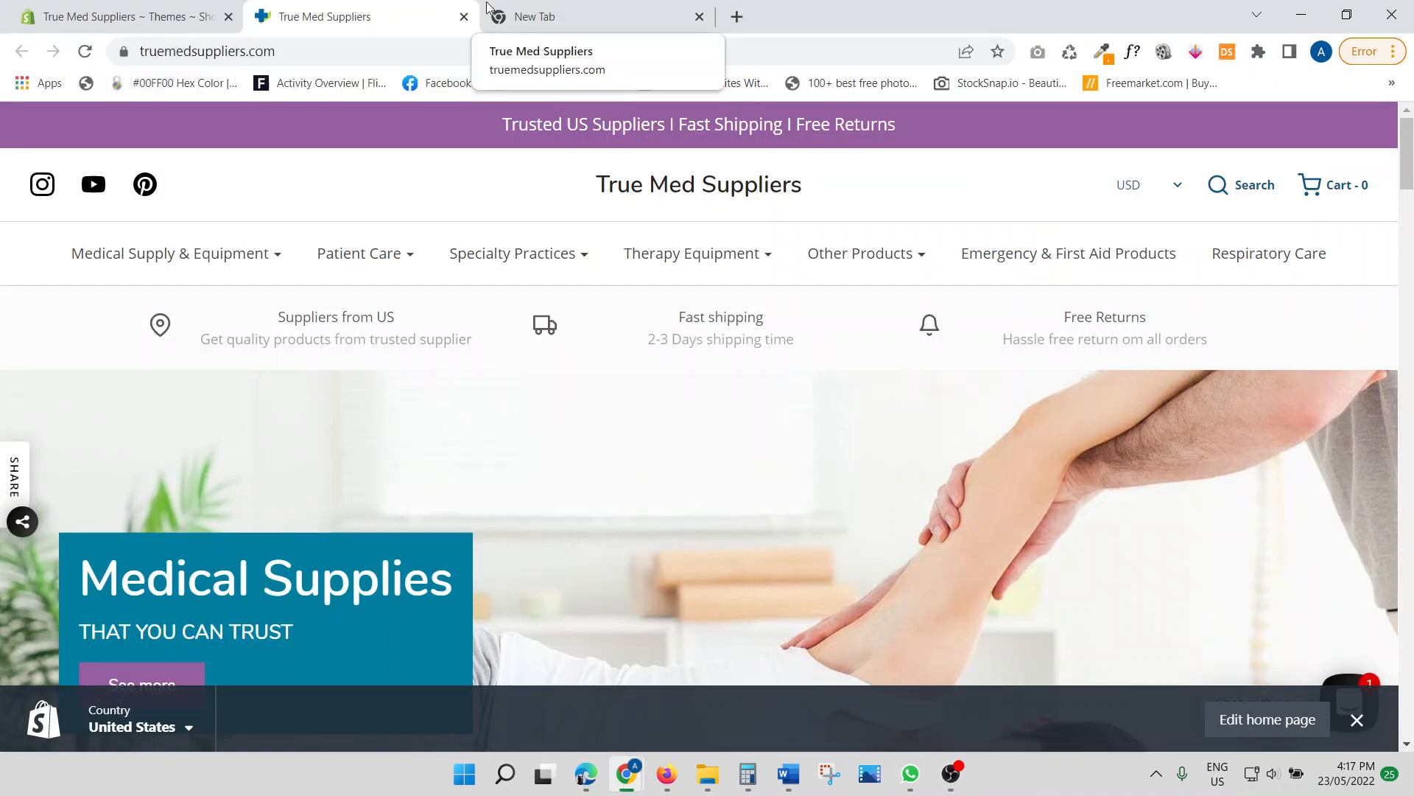
Open the live True Med Suppliers theme in Shopify's theme editor via Online Store > Themes
click(131, 10)
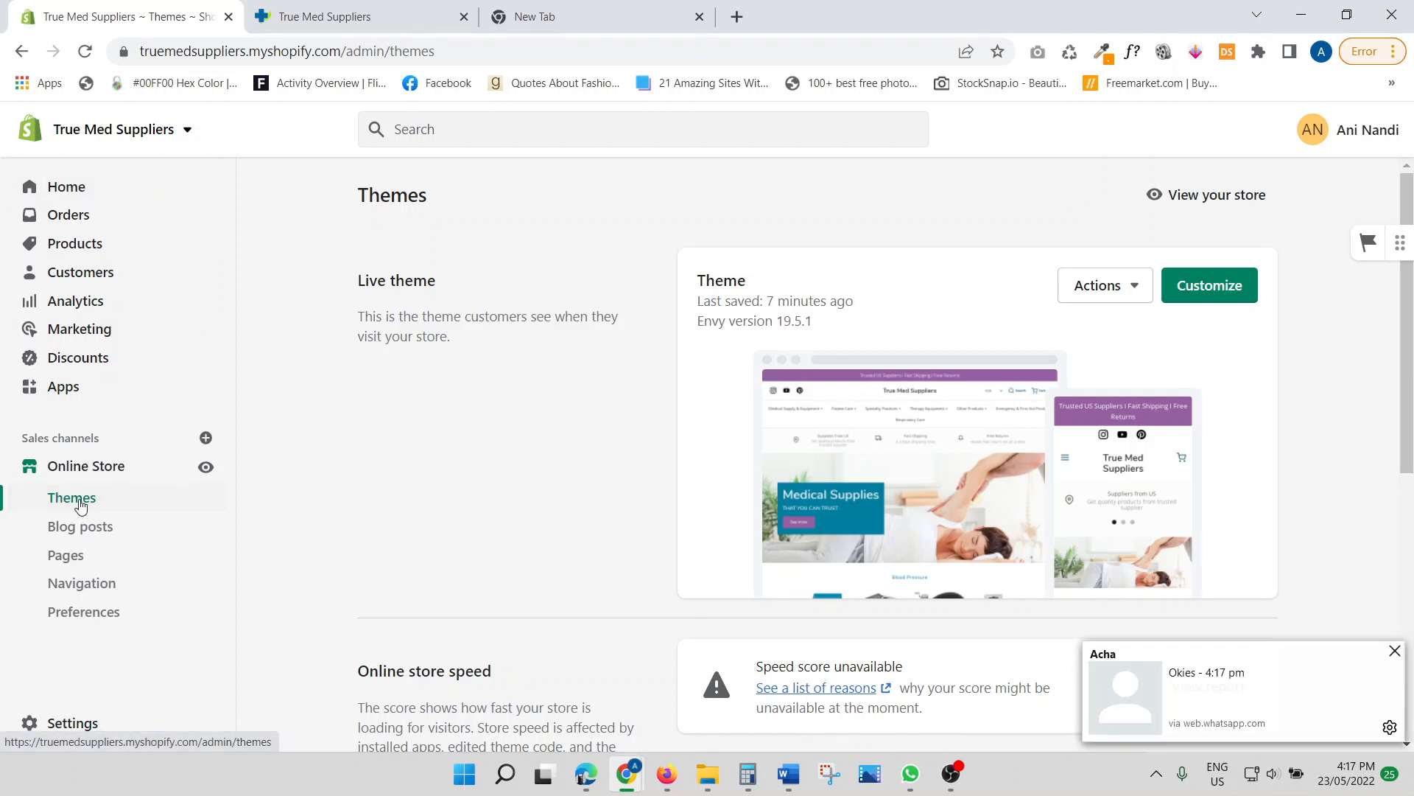
click(1397, 651)
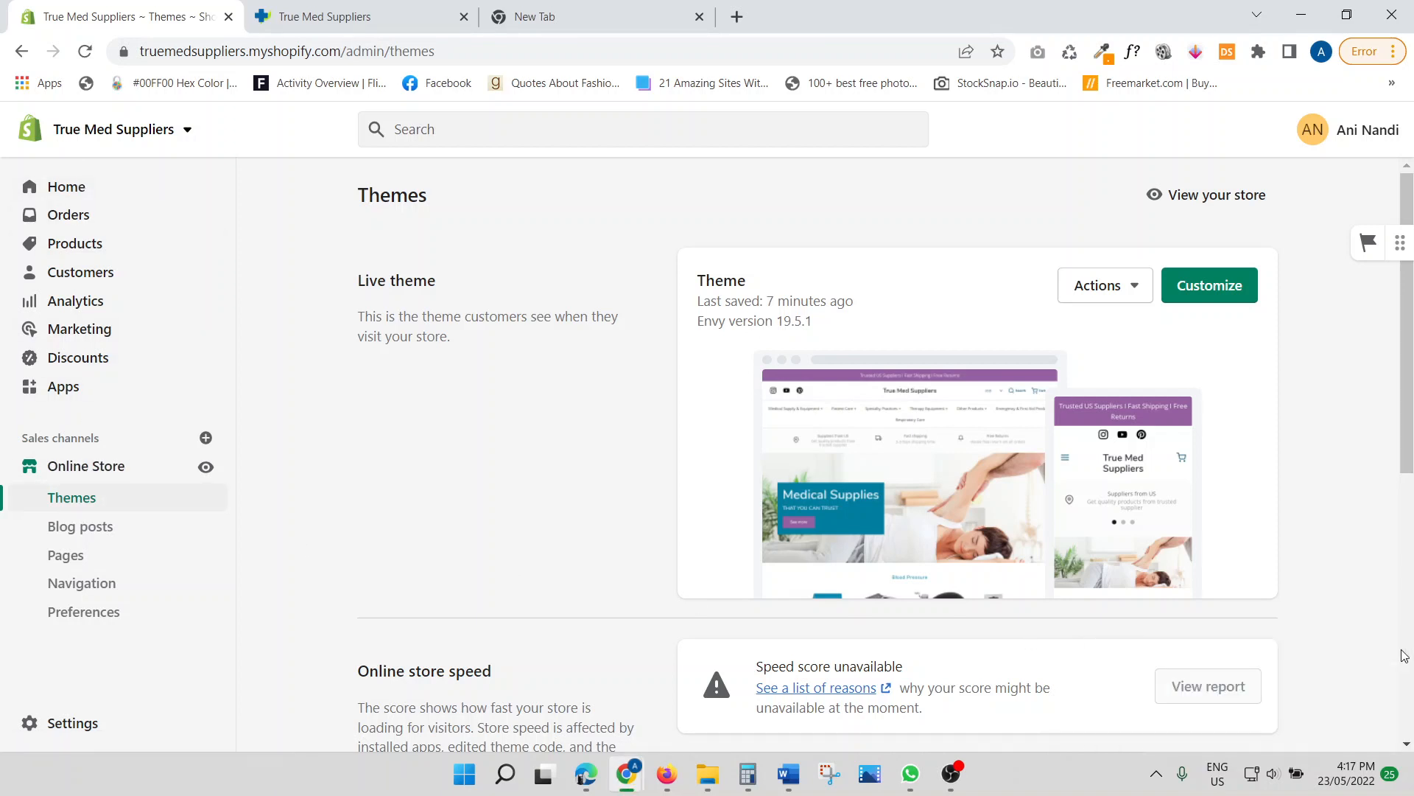
click(54, 497)
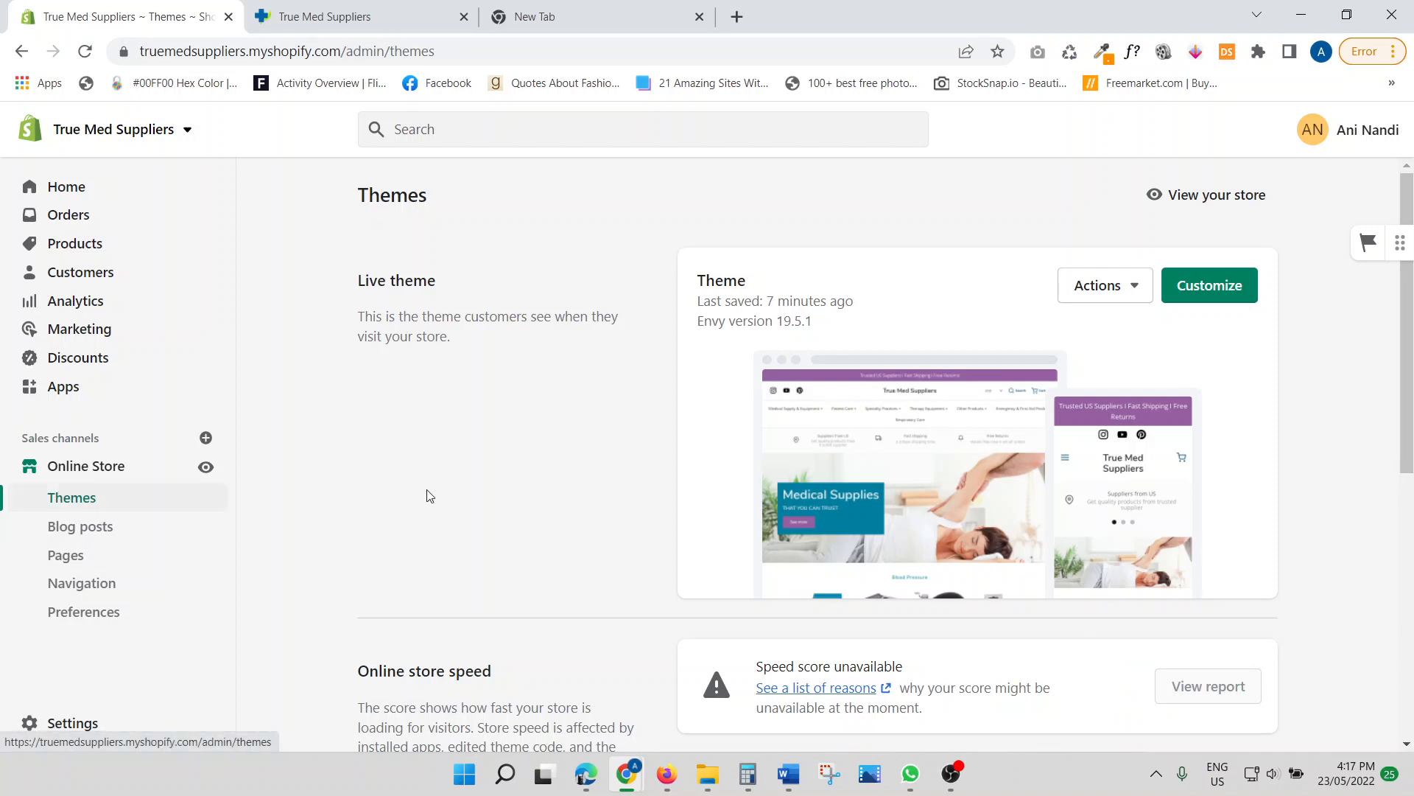
click(1225, 288)
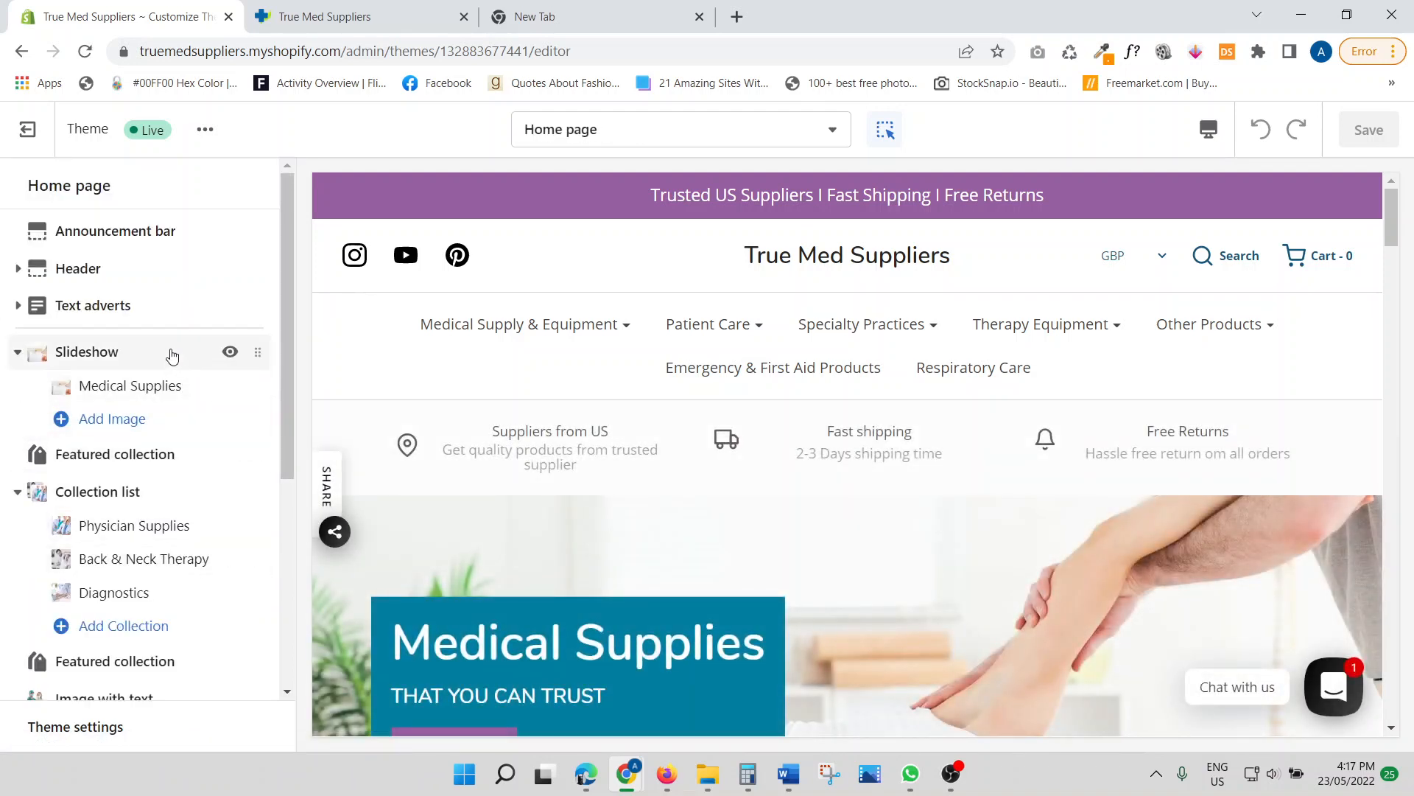
mouse_move(145, 436)
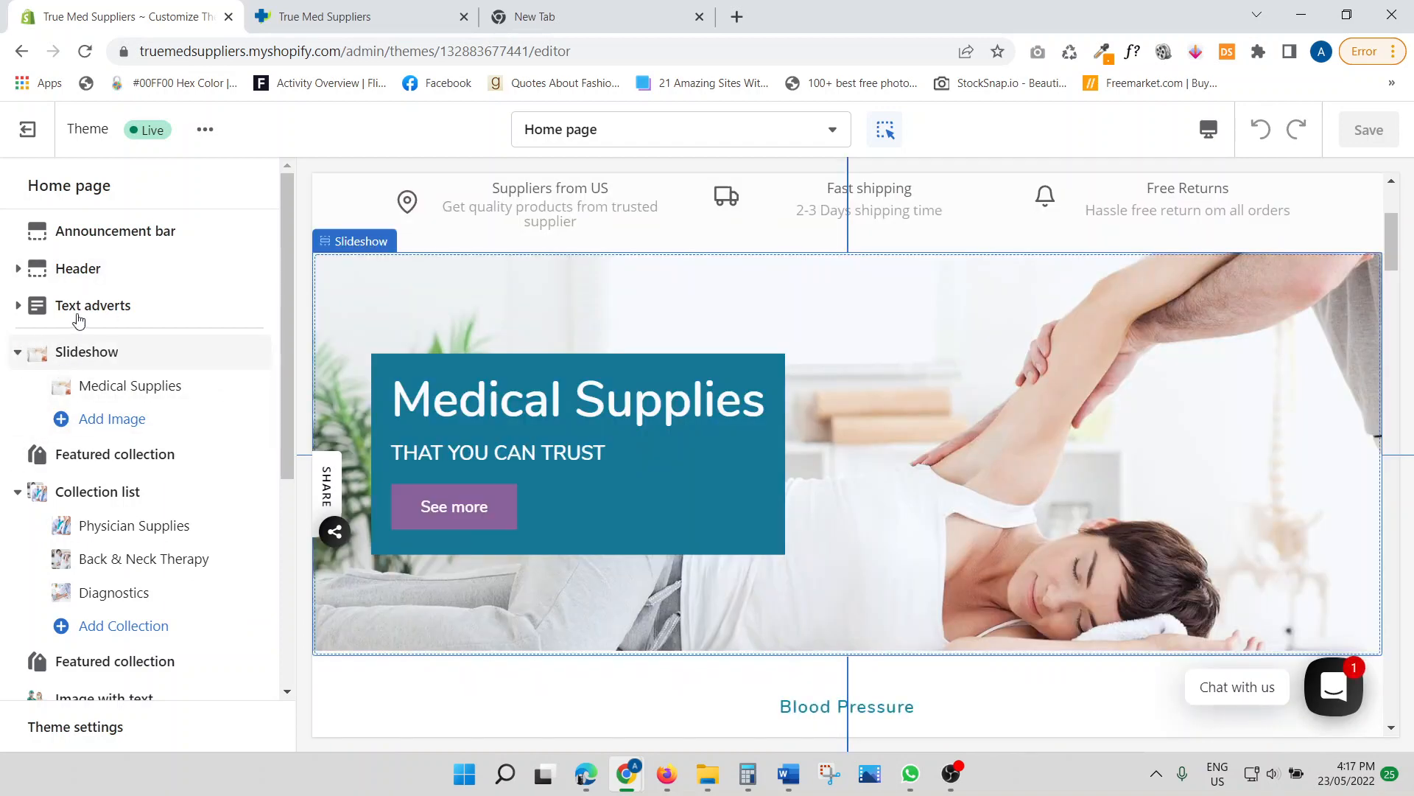
mouse_move(59, 284)
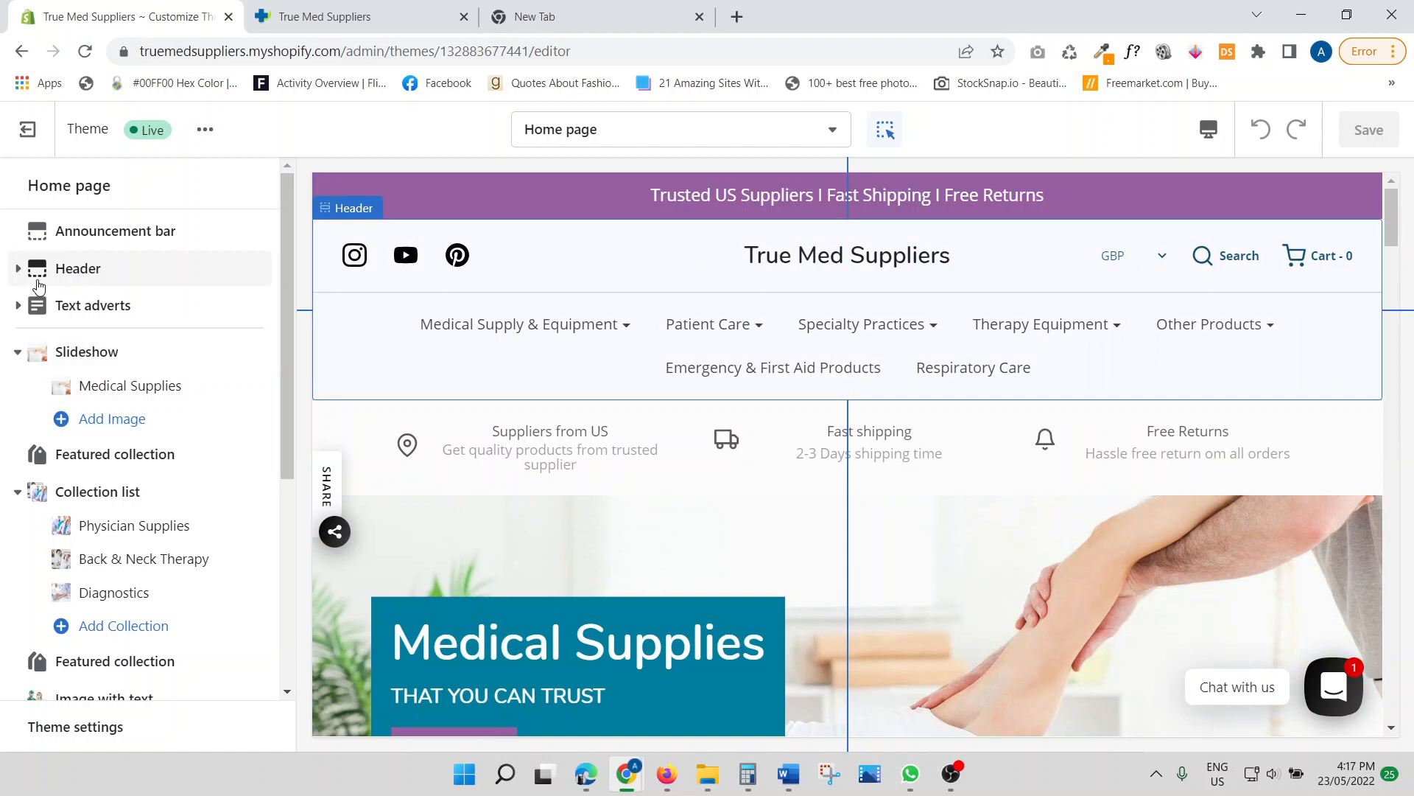
Upload 'logo (2)' from the Downloads folder as the Header section's logo image
click(81, 282)
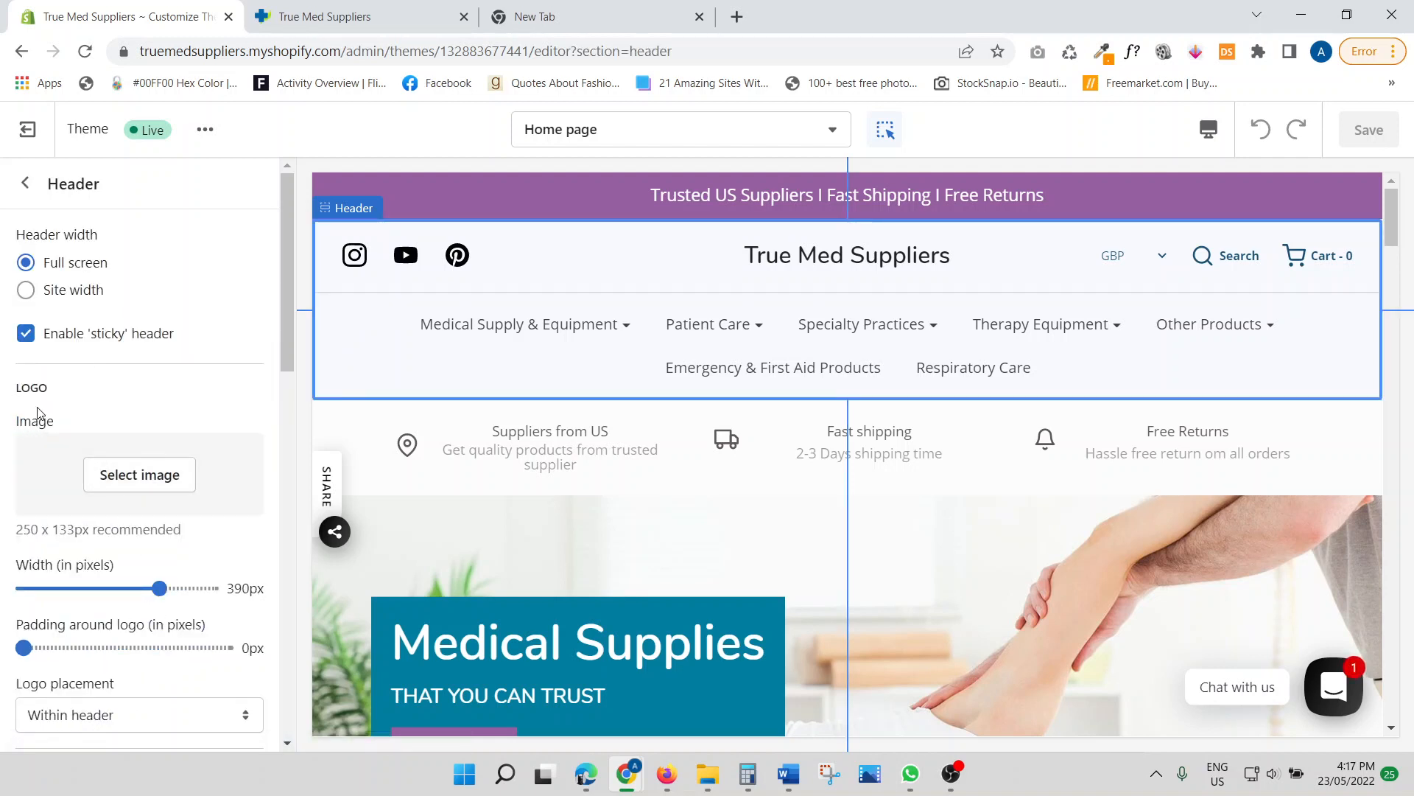
click(144, 479)
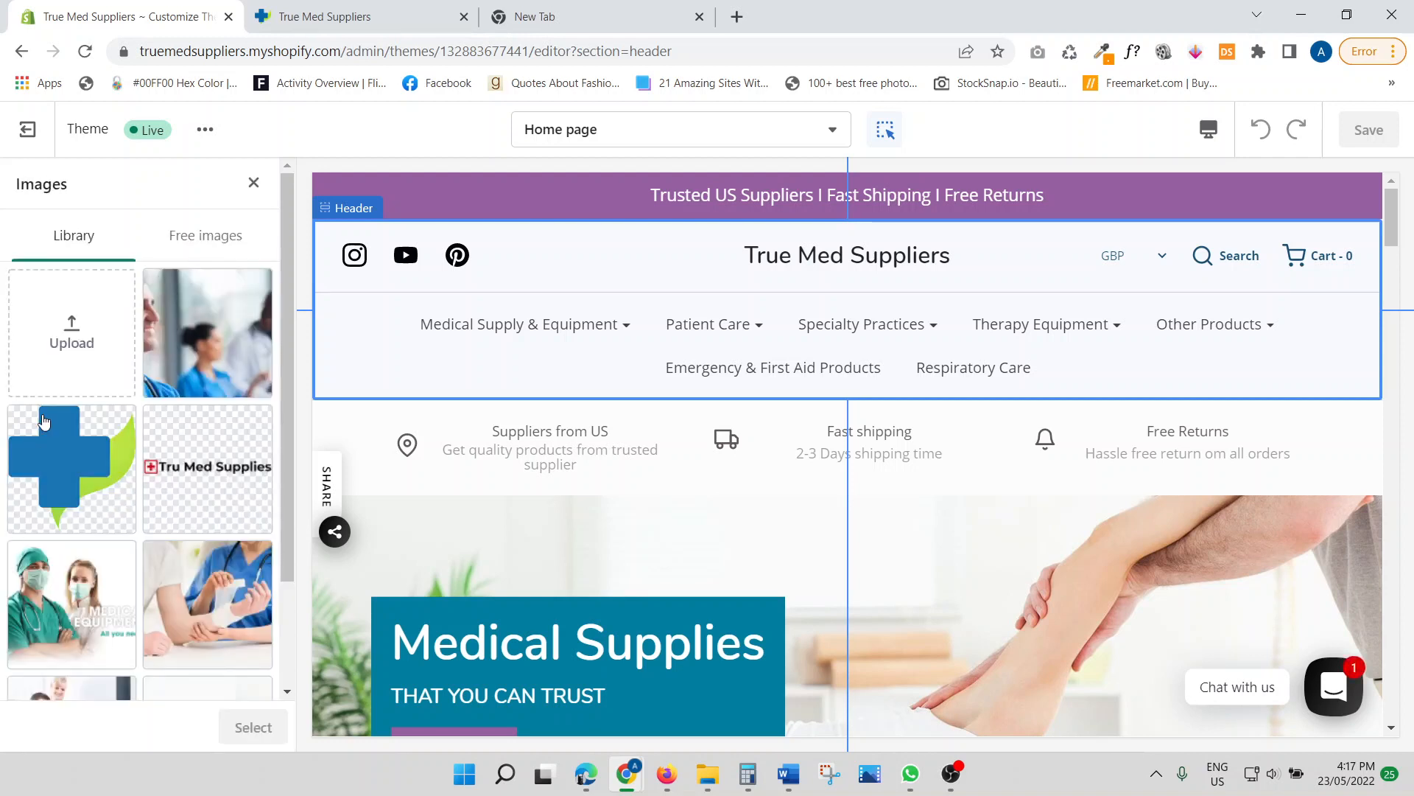
click(71, 350)
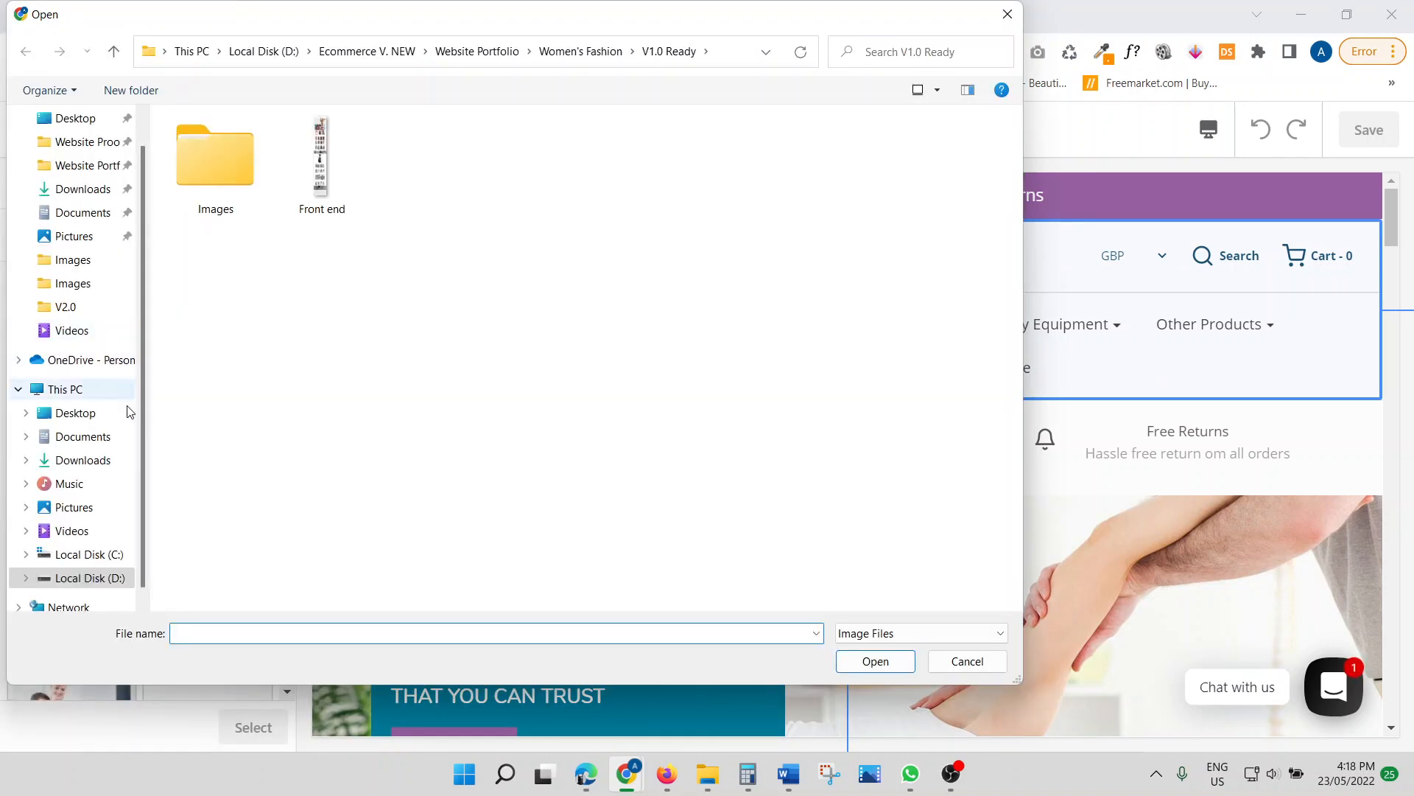
click(83, 461)
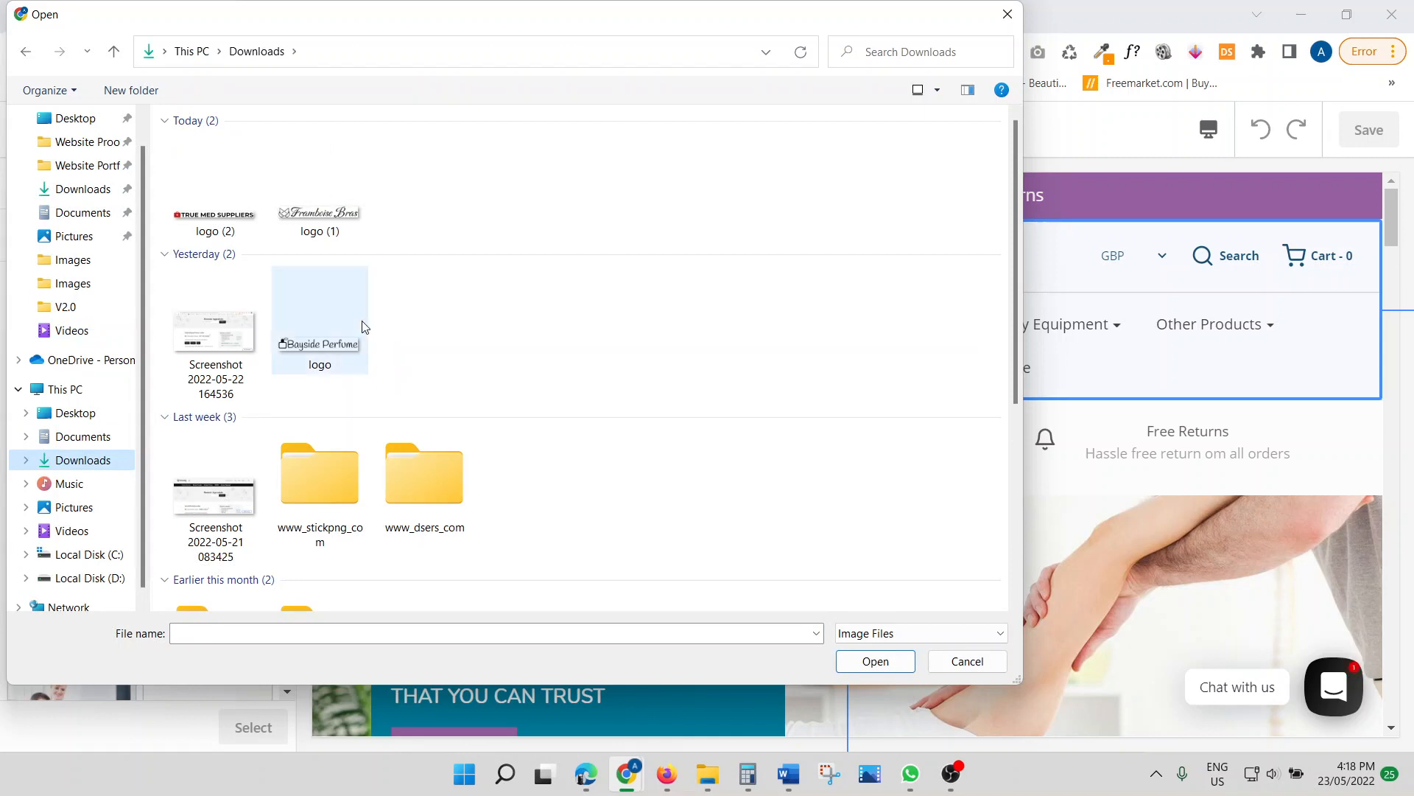
click(213, 234)
click(213, 234)
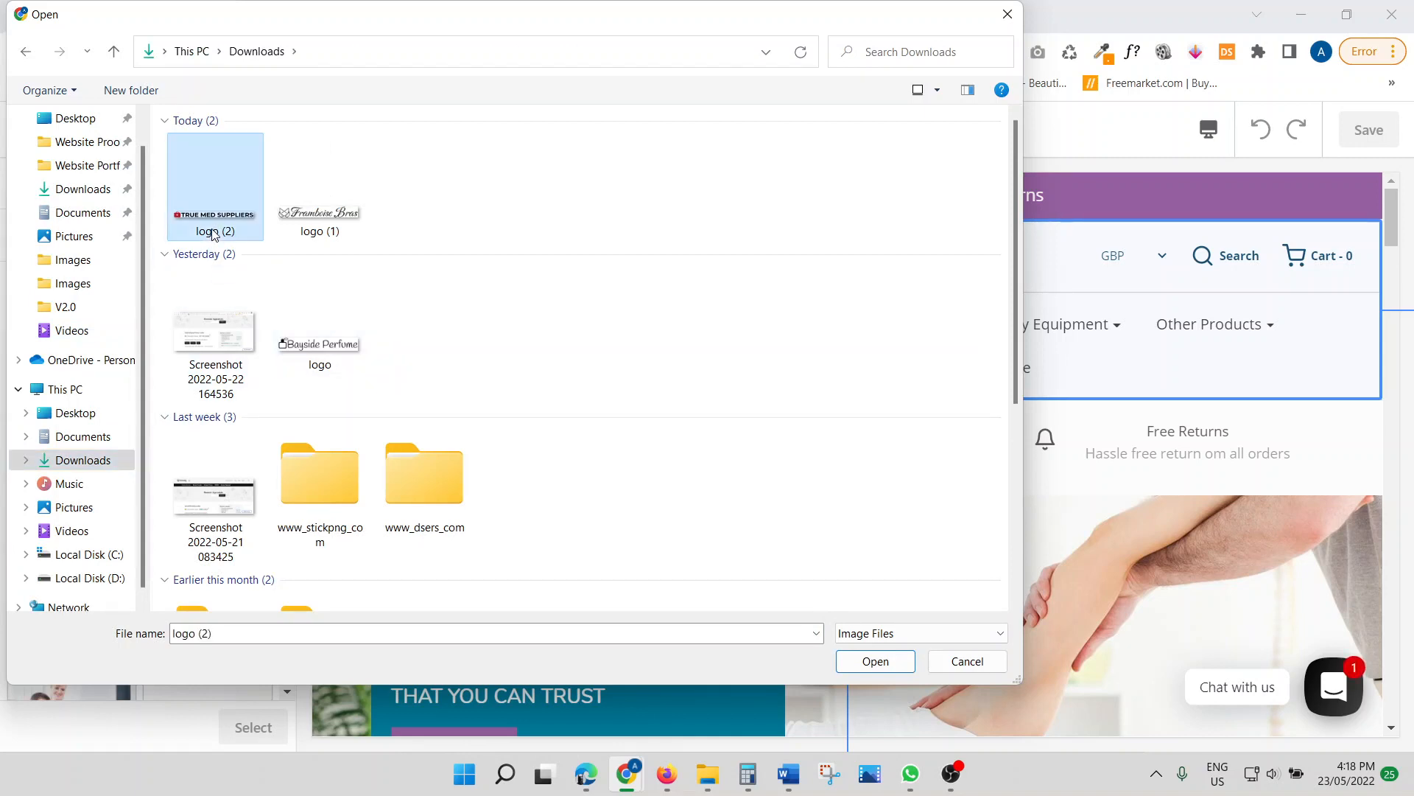
double_click(212, 234)
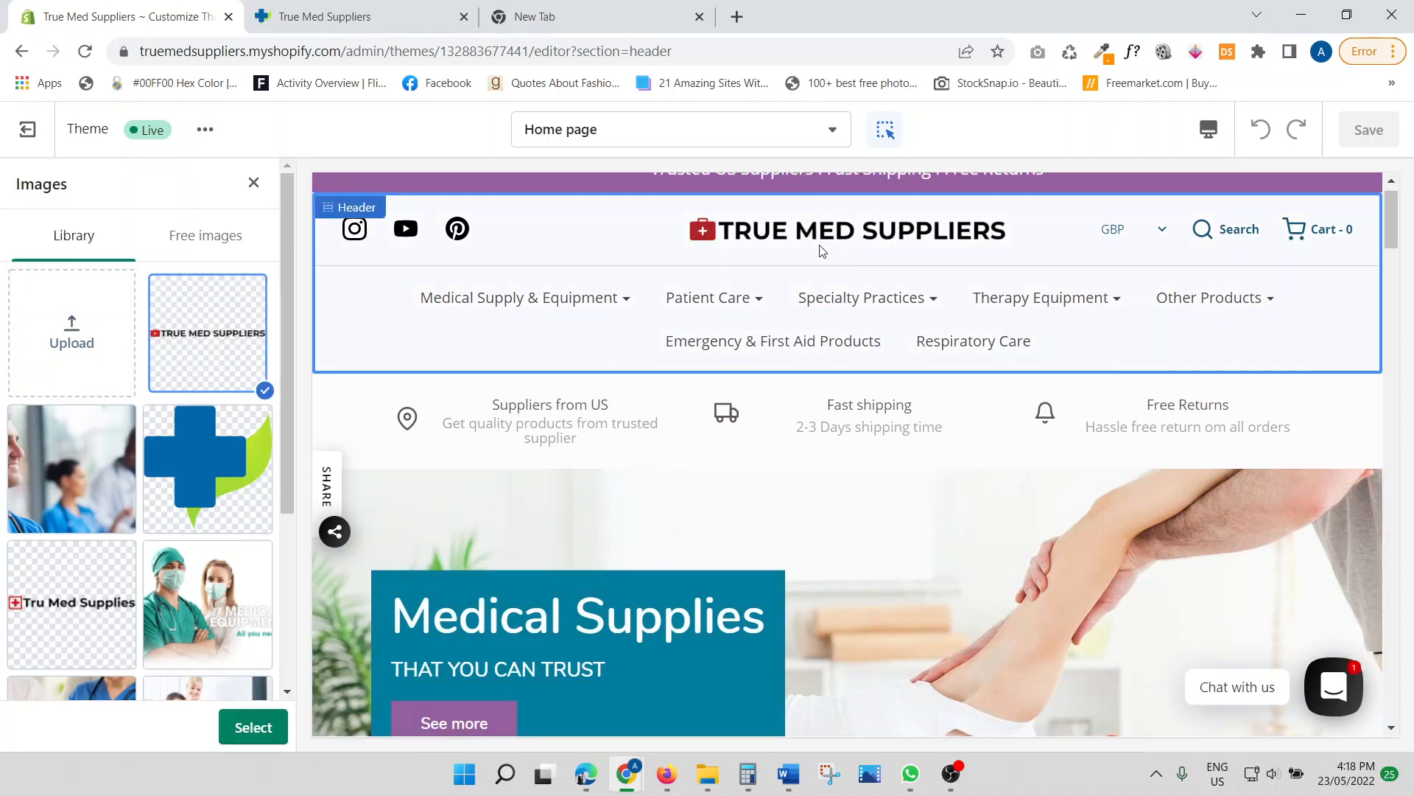
Apply the uploaded logo at 410px width with 0px padding, then save the theme
click(258, 727)
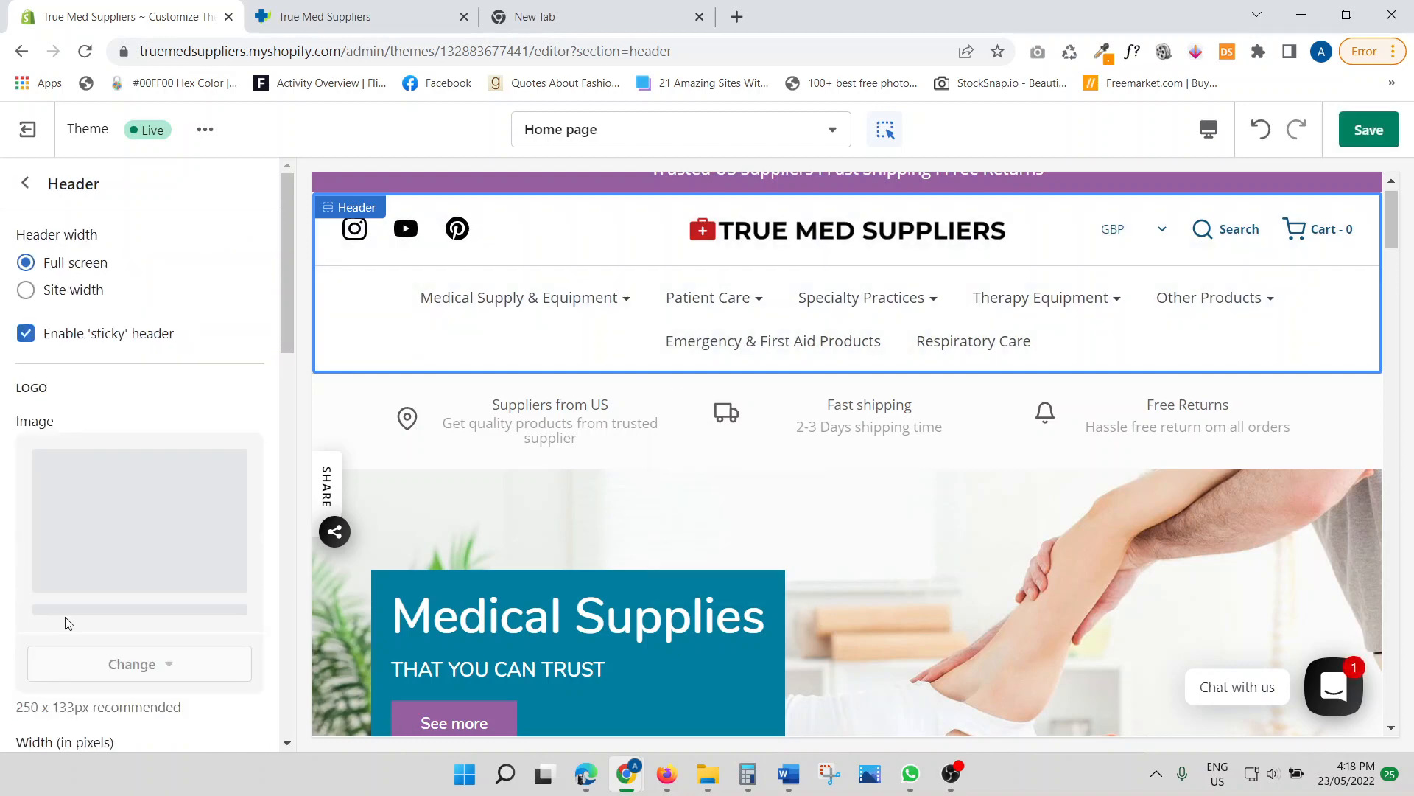
scroll(116, 450, down, 3)
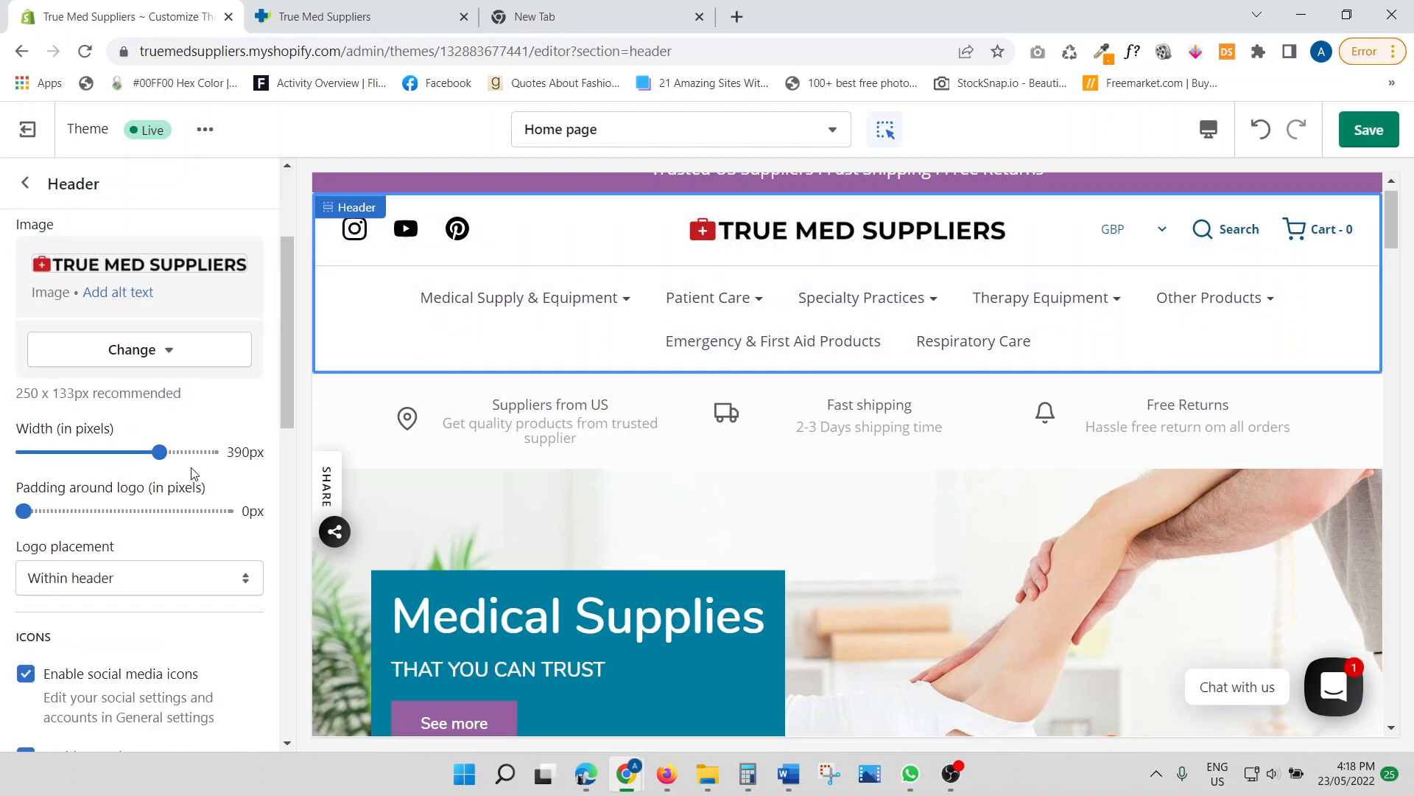
mouse_move(159, 452)
mouse_down()
mouse_move(130, 453)
mouse_move(186, 455)
mouse_move(169, 458)
mouse_up()
mouse_move(26, 513)
mouse_down()
mouse_move(148, 510)
mouse_move(5, 520)
mouse_up()
mouse_move(847, 293)
click(1370, 134)
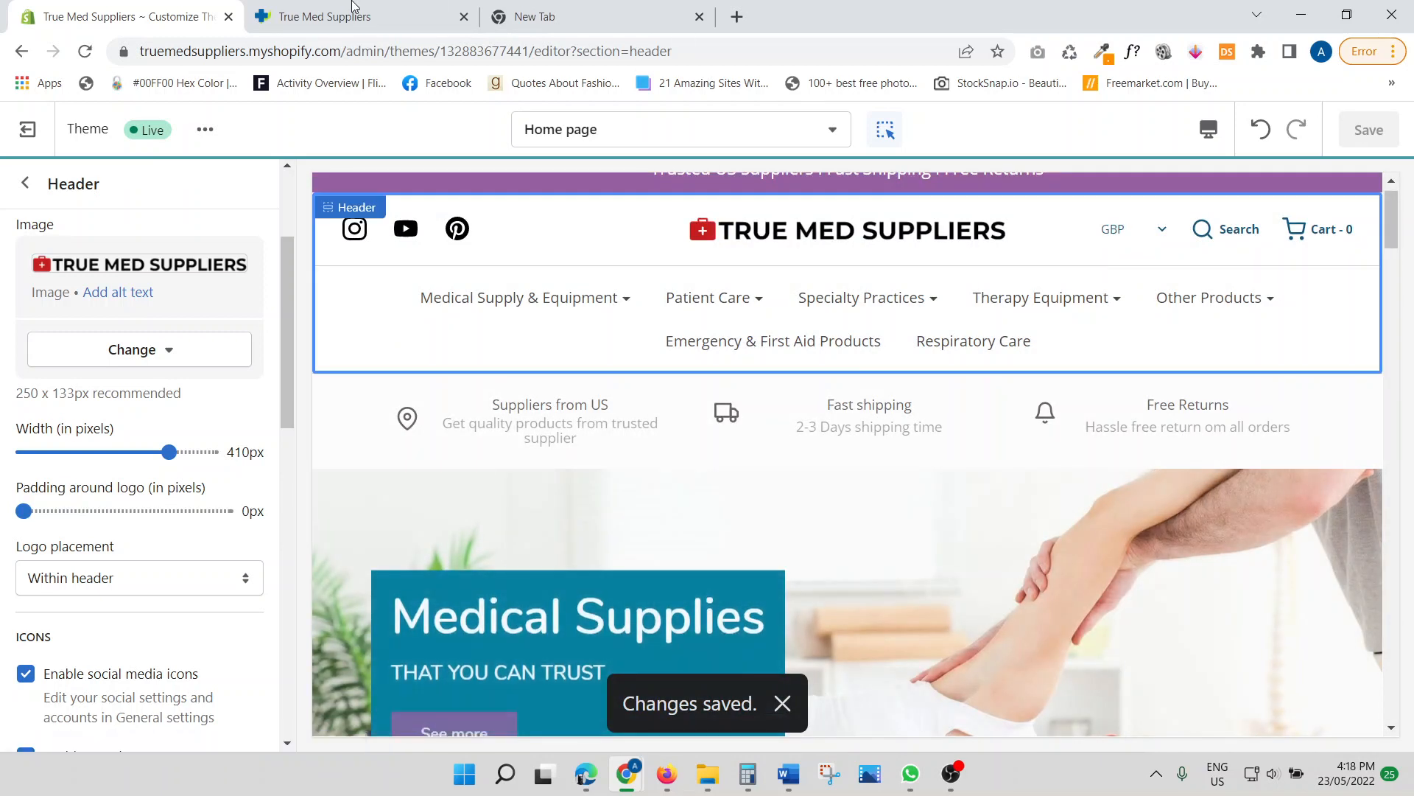
Reload the truemedsuppliers.com storefront tab so the new logo shows in its header
click(316, 11)
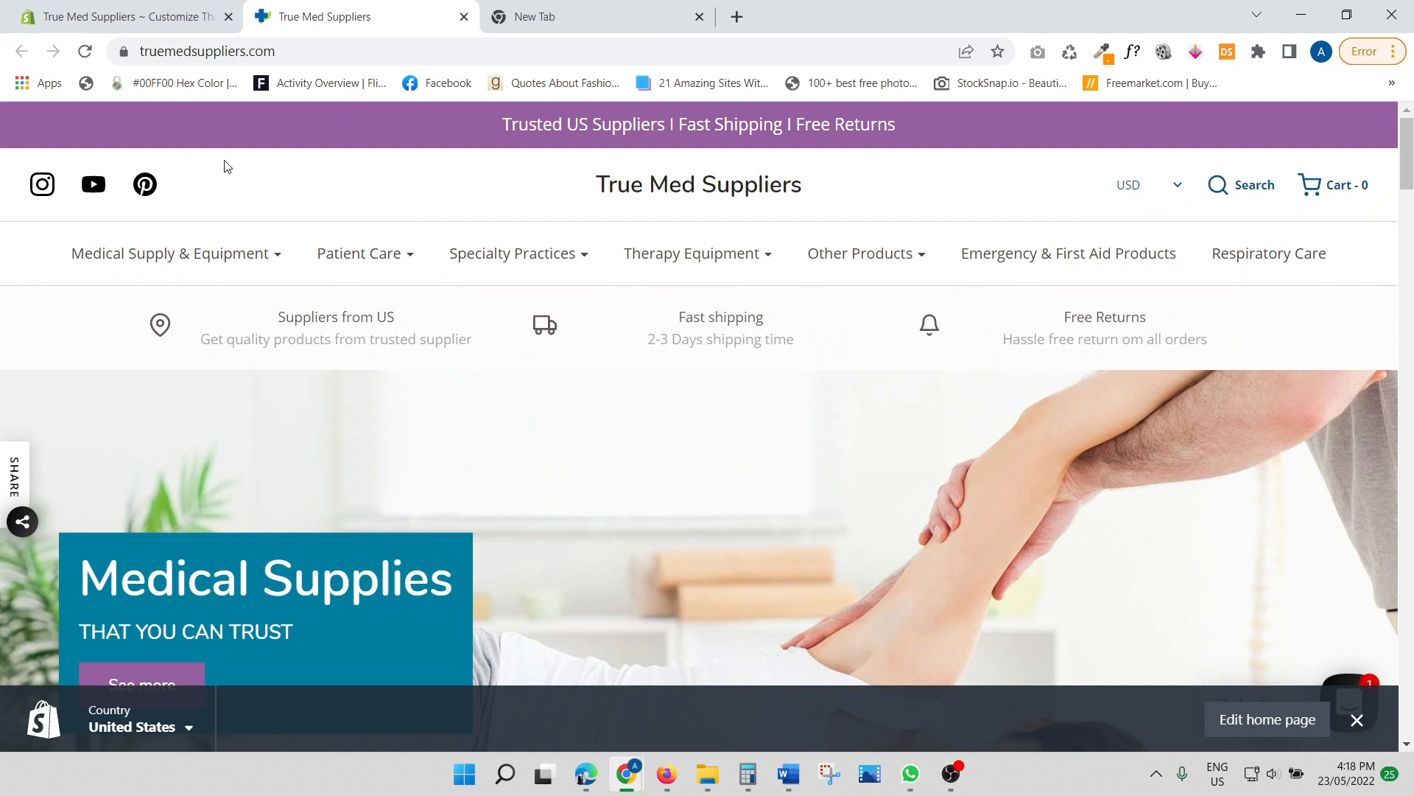
click(86, 53)
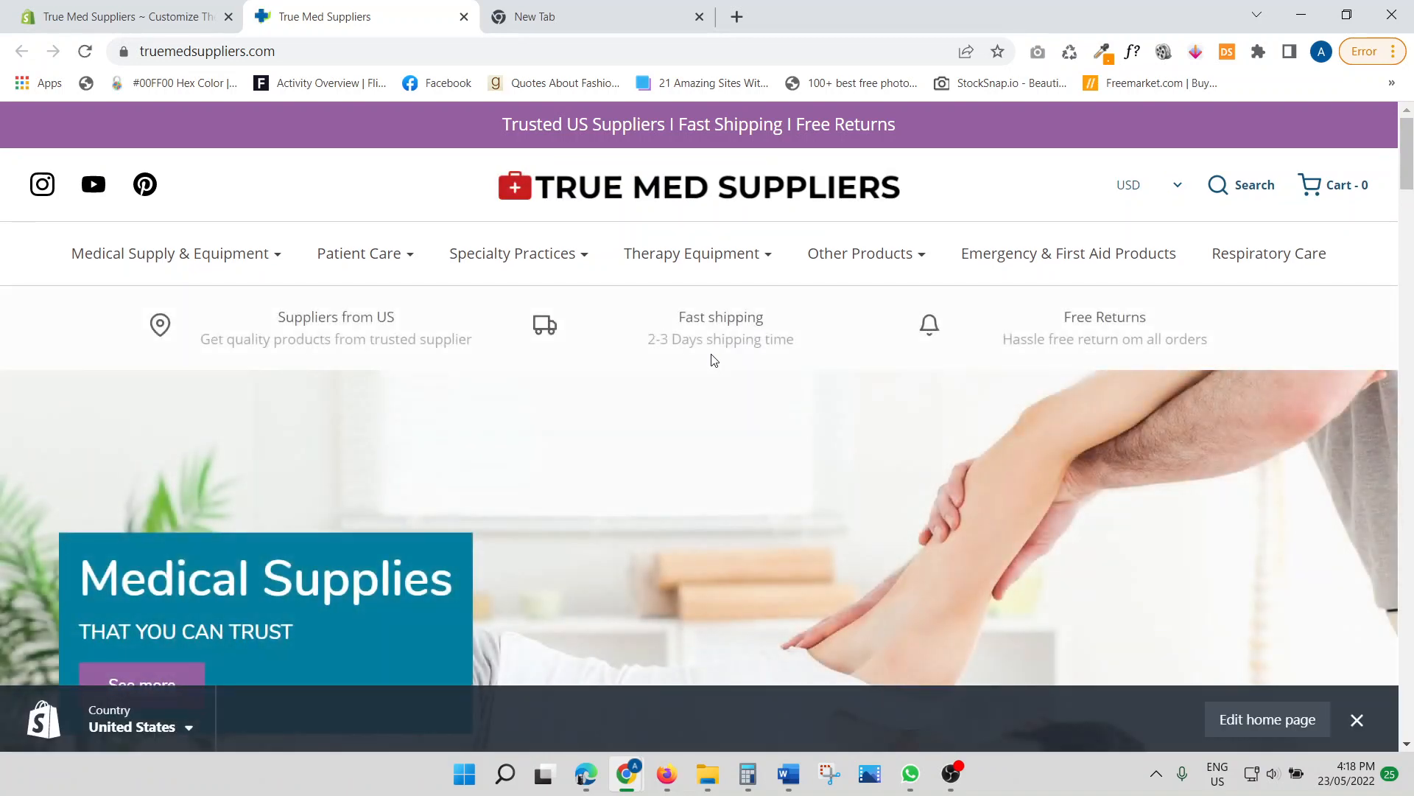
mouse_move(863, 249)
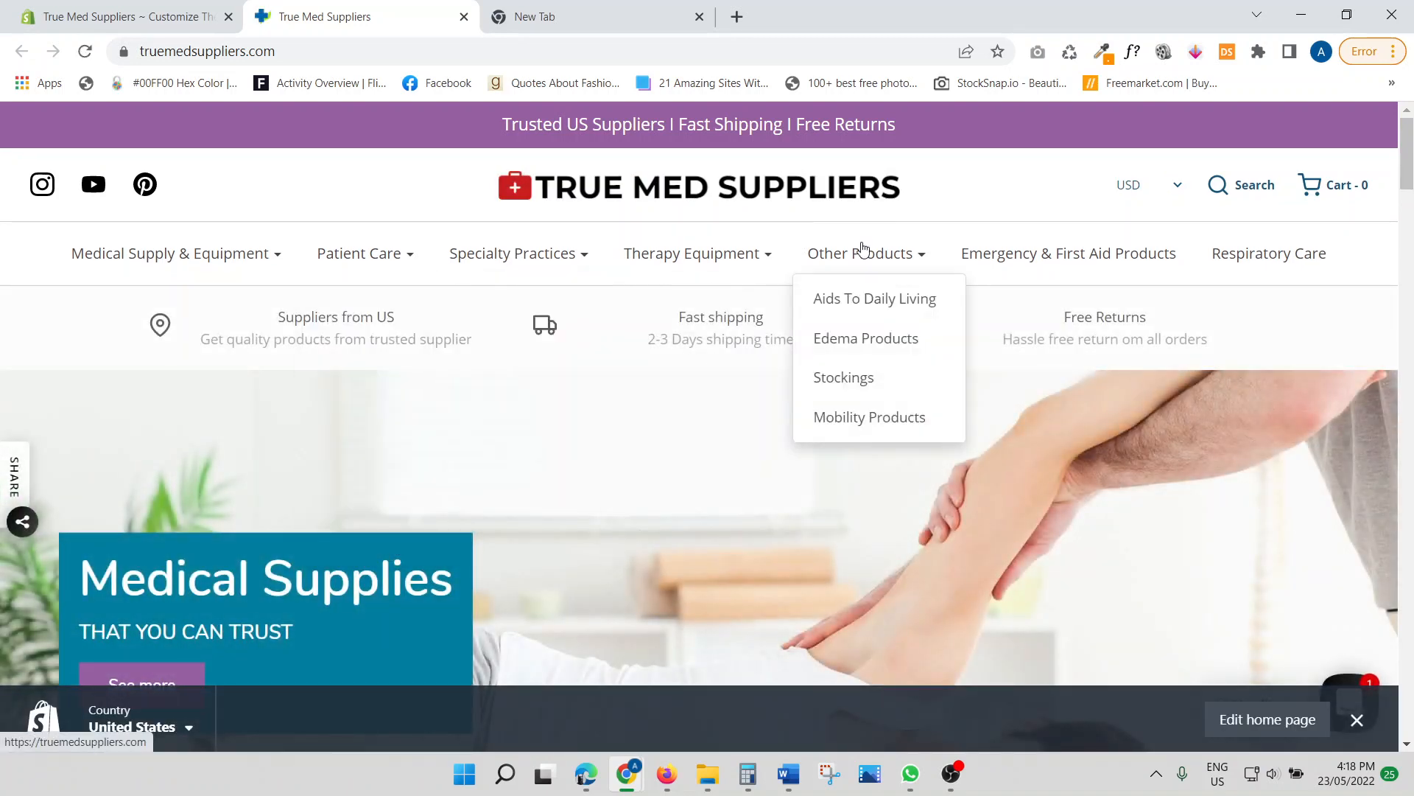